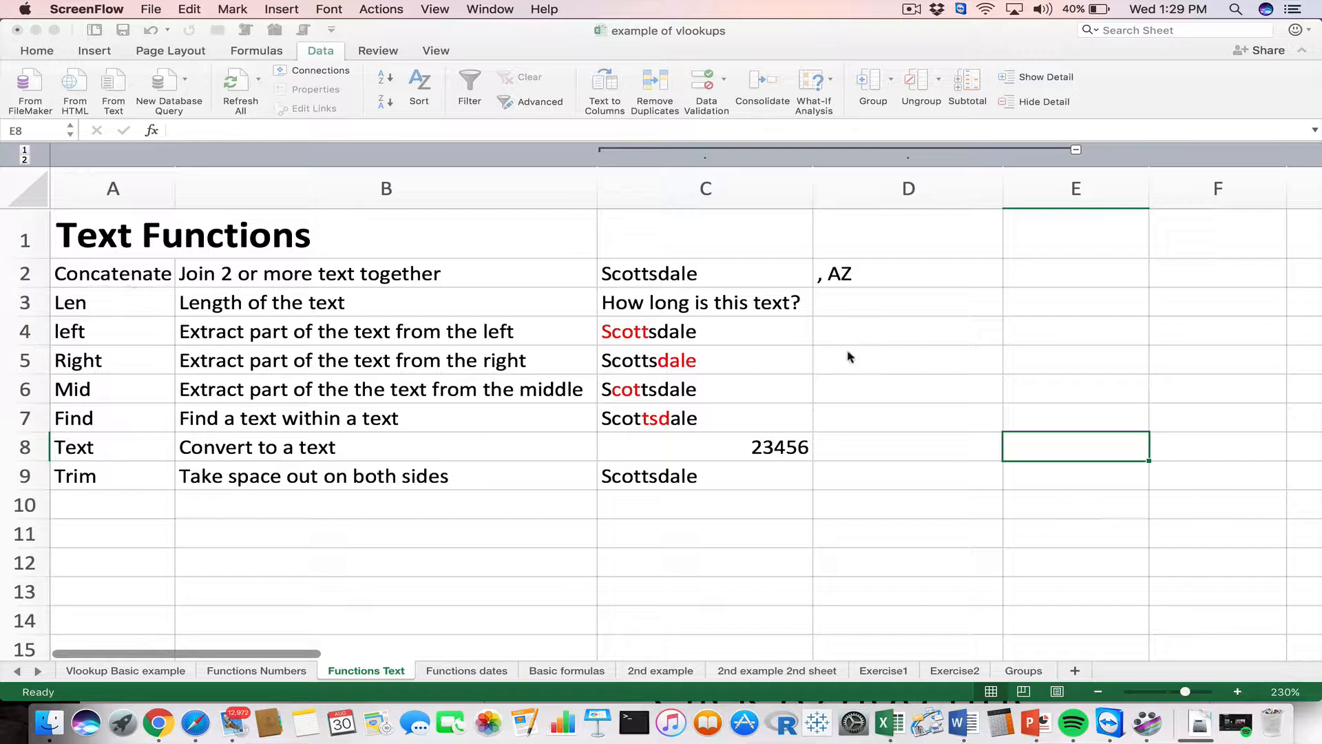
In cell E2, join the city in C2 and the state text in D2 with =CONCATENATE(C2,D2)
left_click(1040, 277)
left_click(1040, 275)
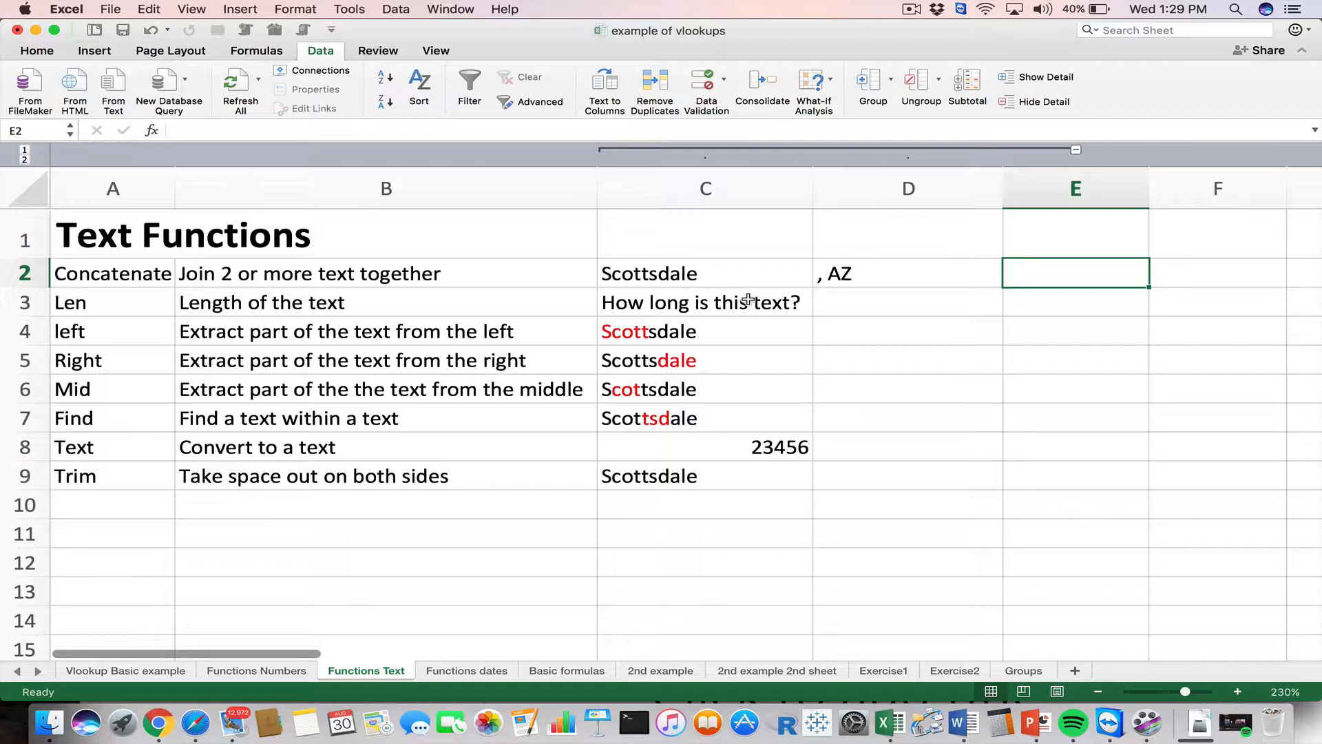
left_click(702, 276)
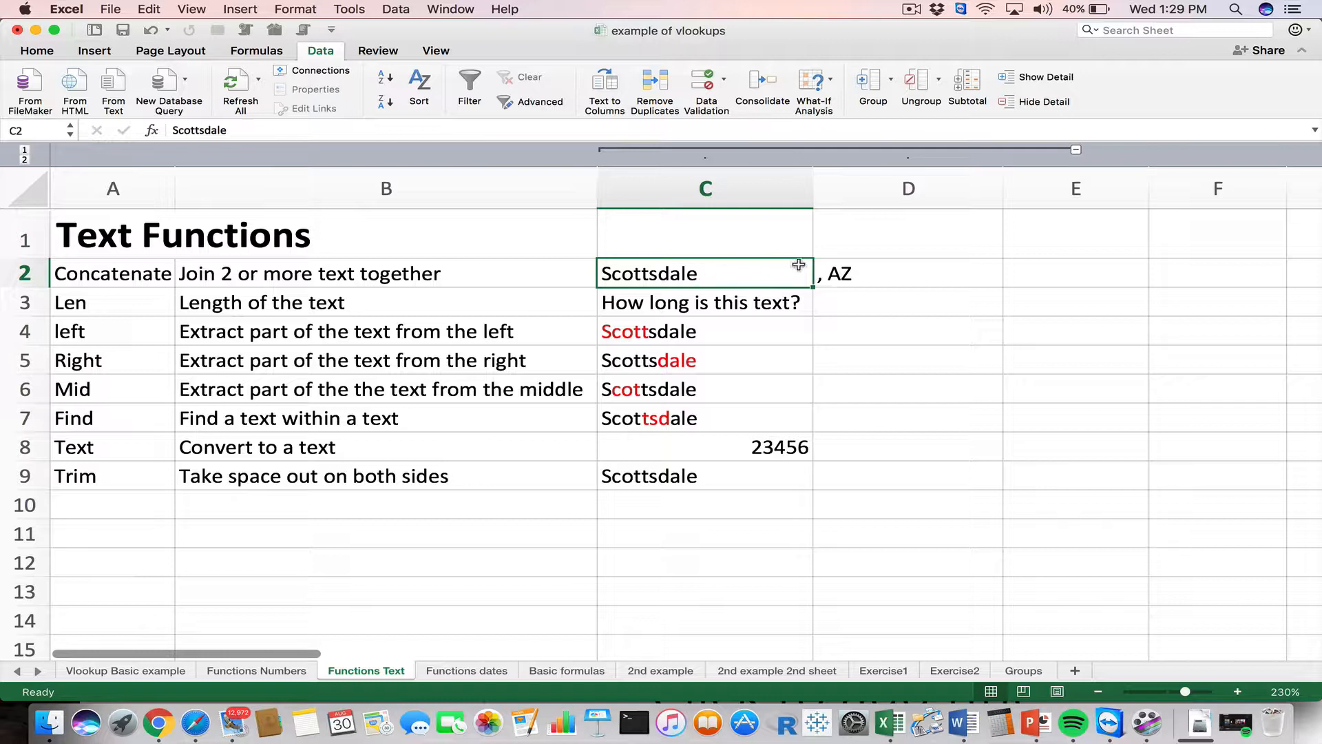
left_click(861, 274)
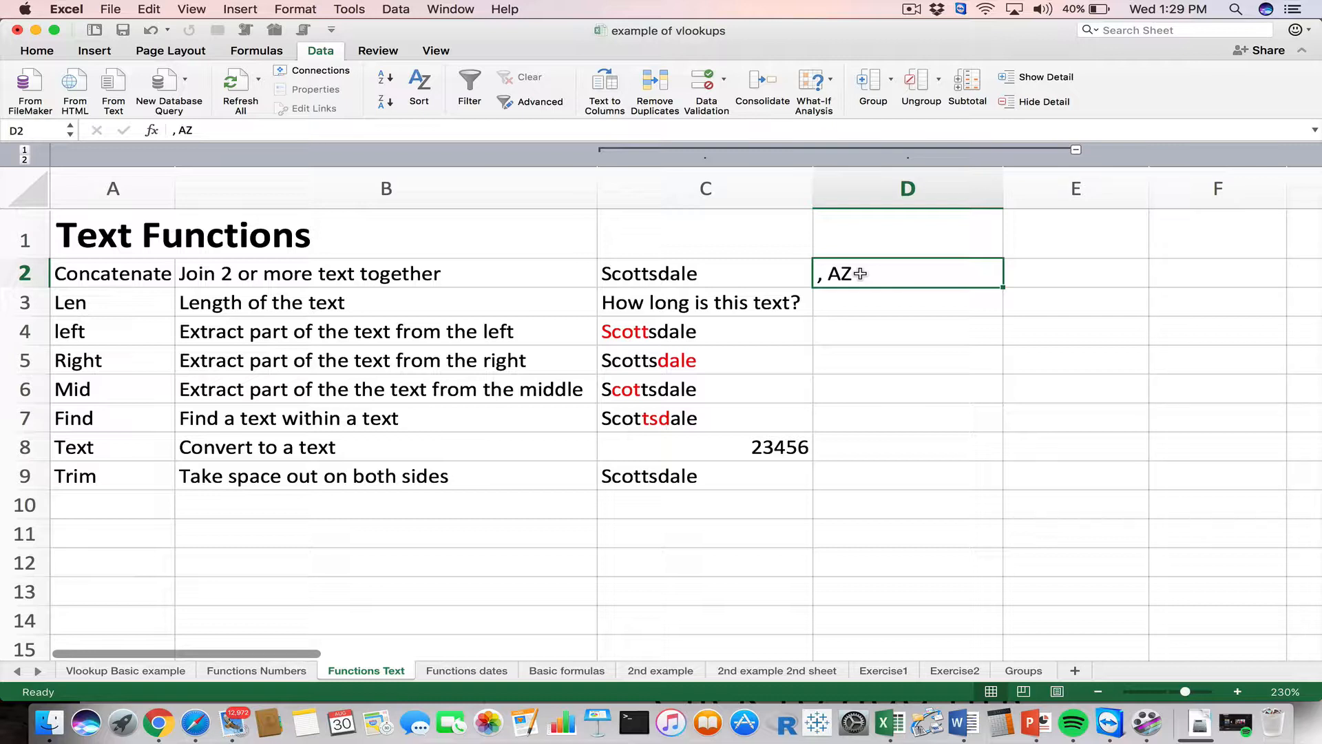
left_click(1039, 267)
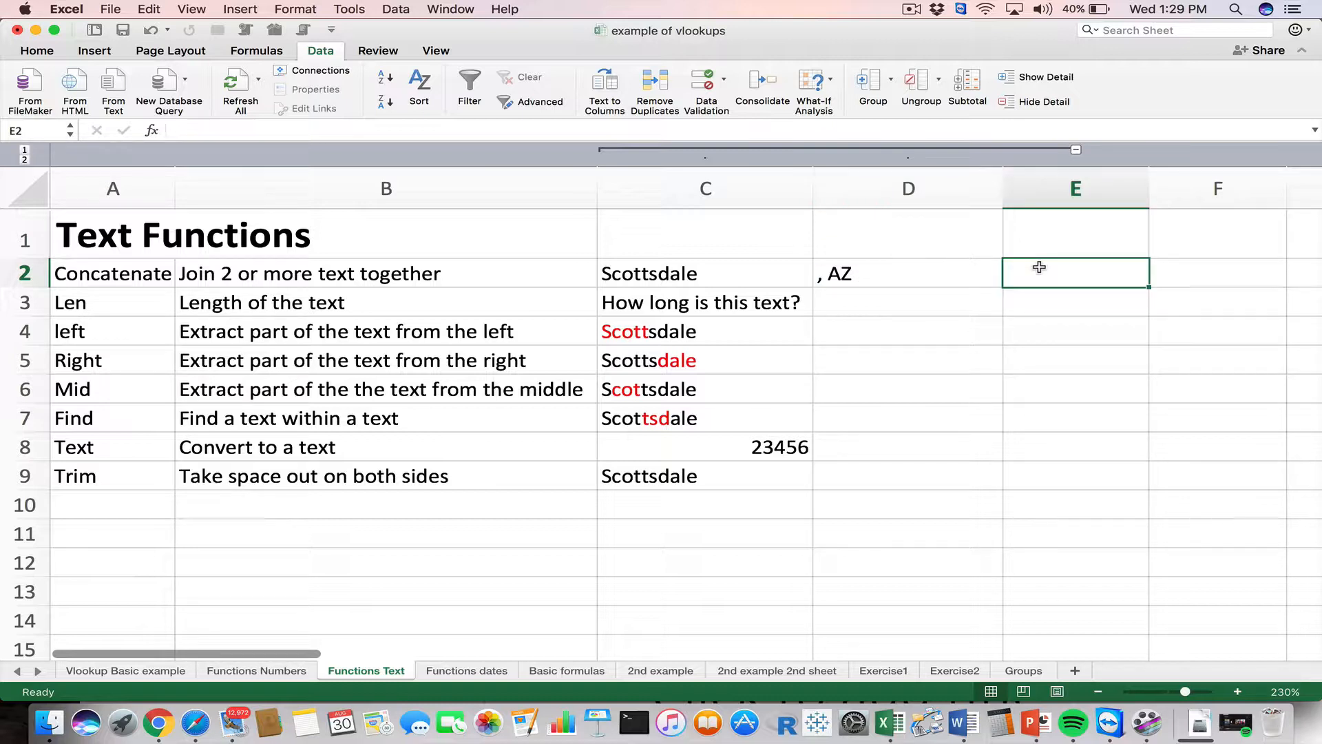
type("=")
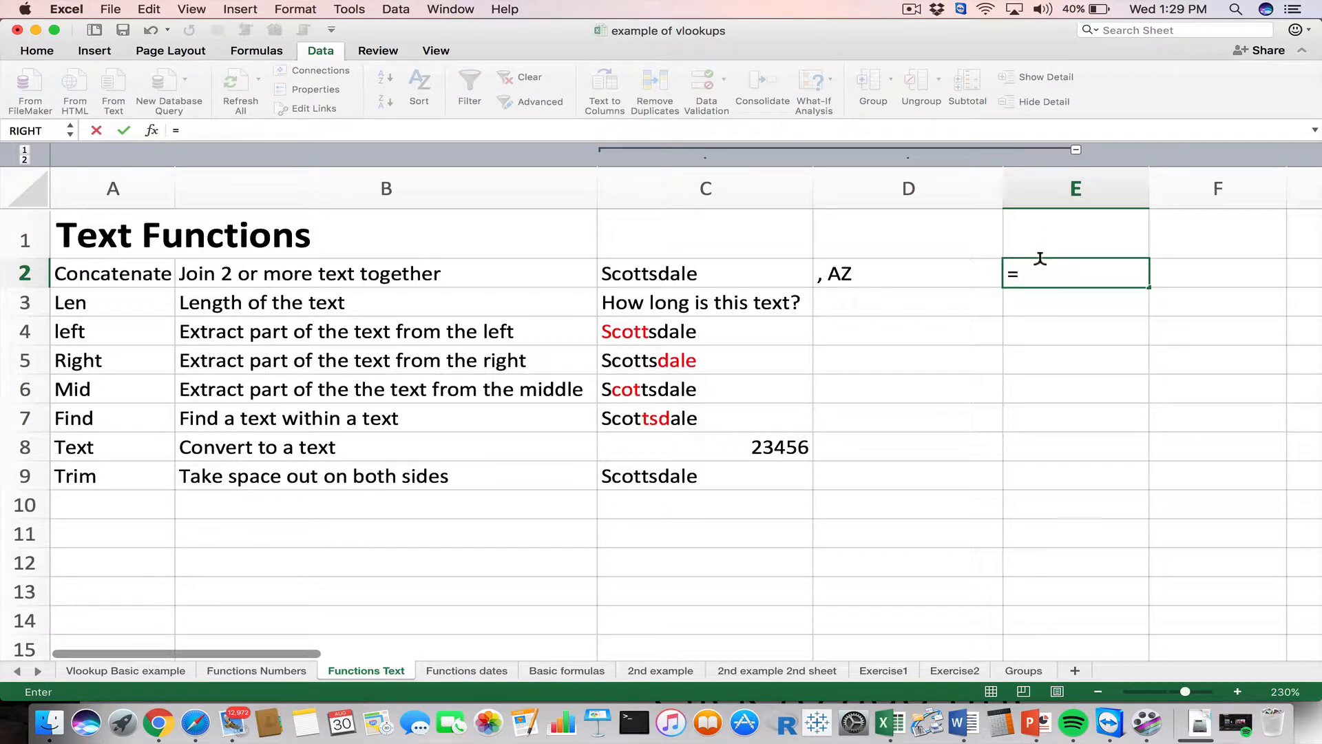
type("co")
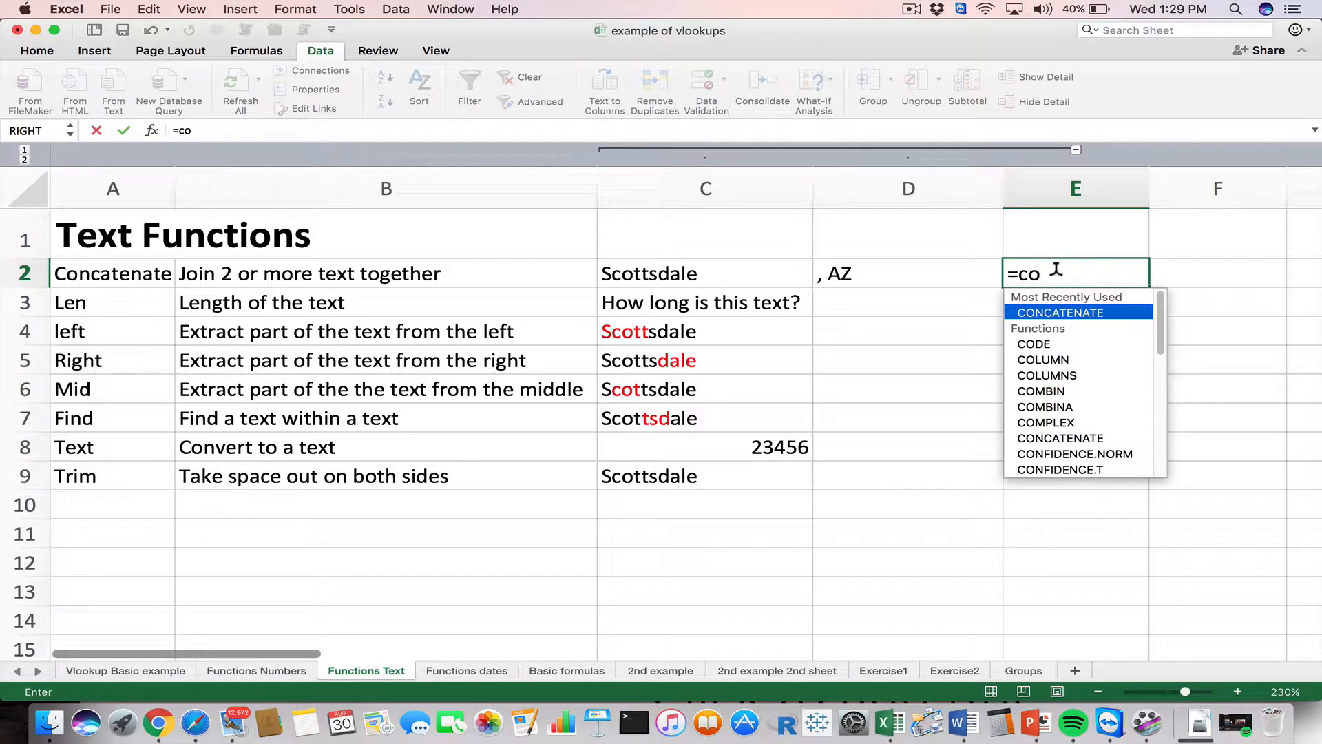
double_click(1071, 316)
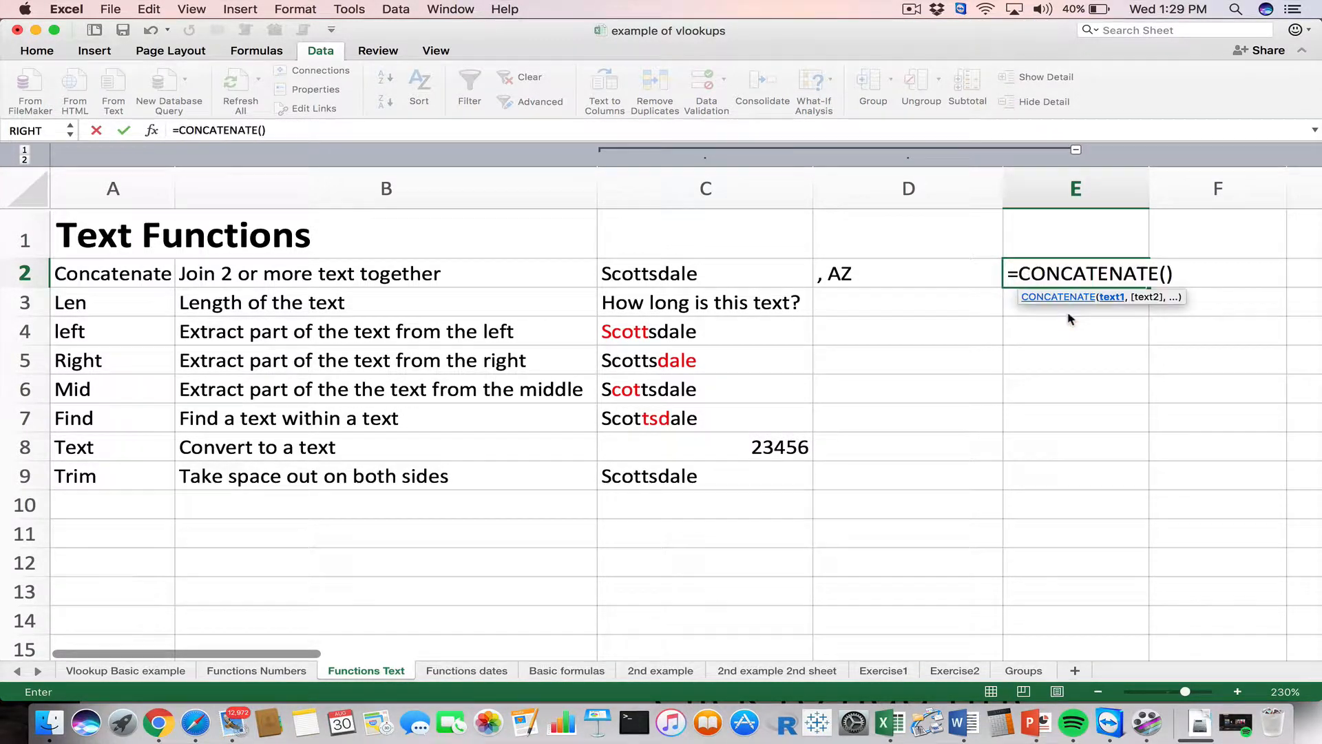
left_click(683, 281)
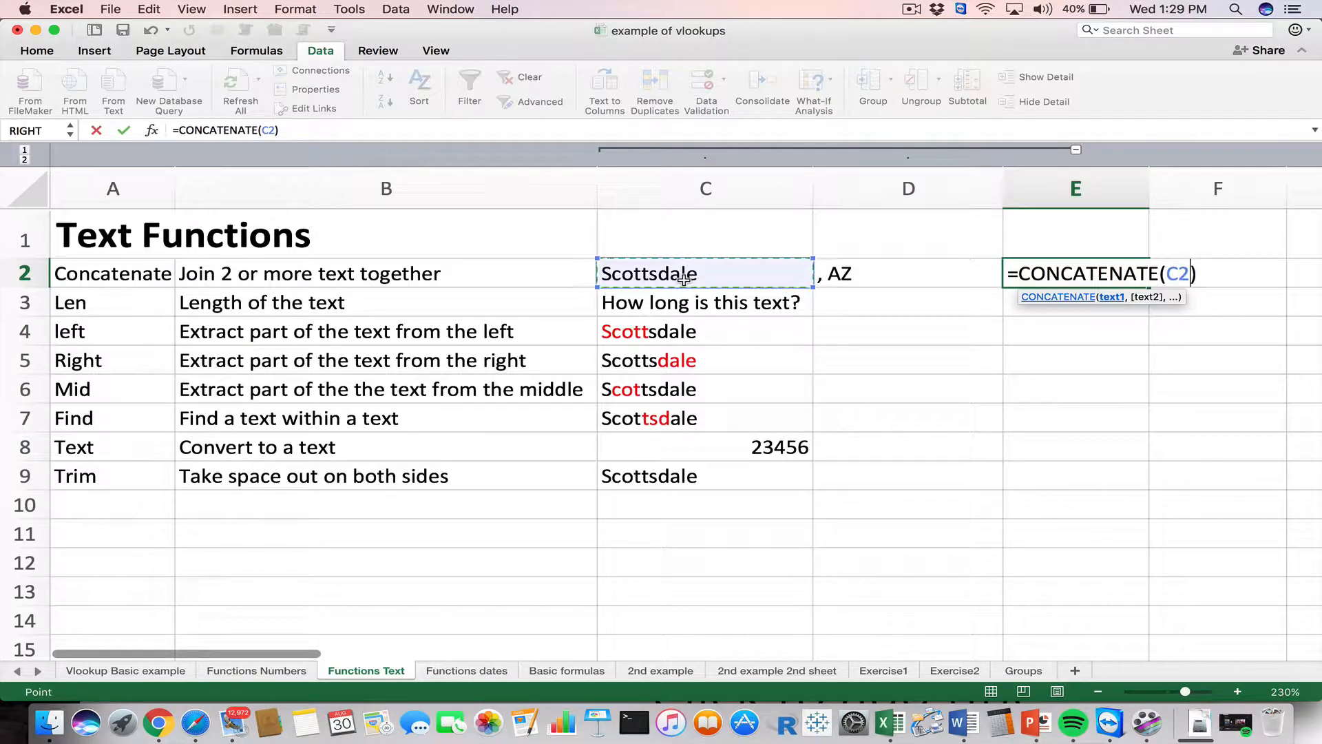
type(",")
left_click(854, 273)
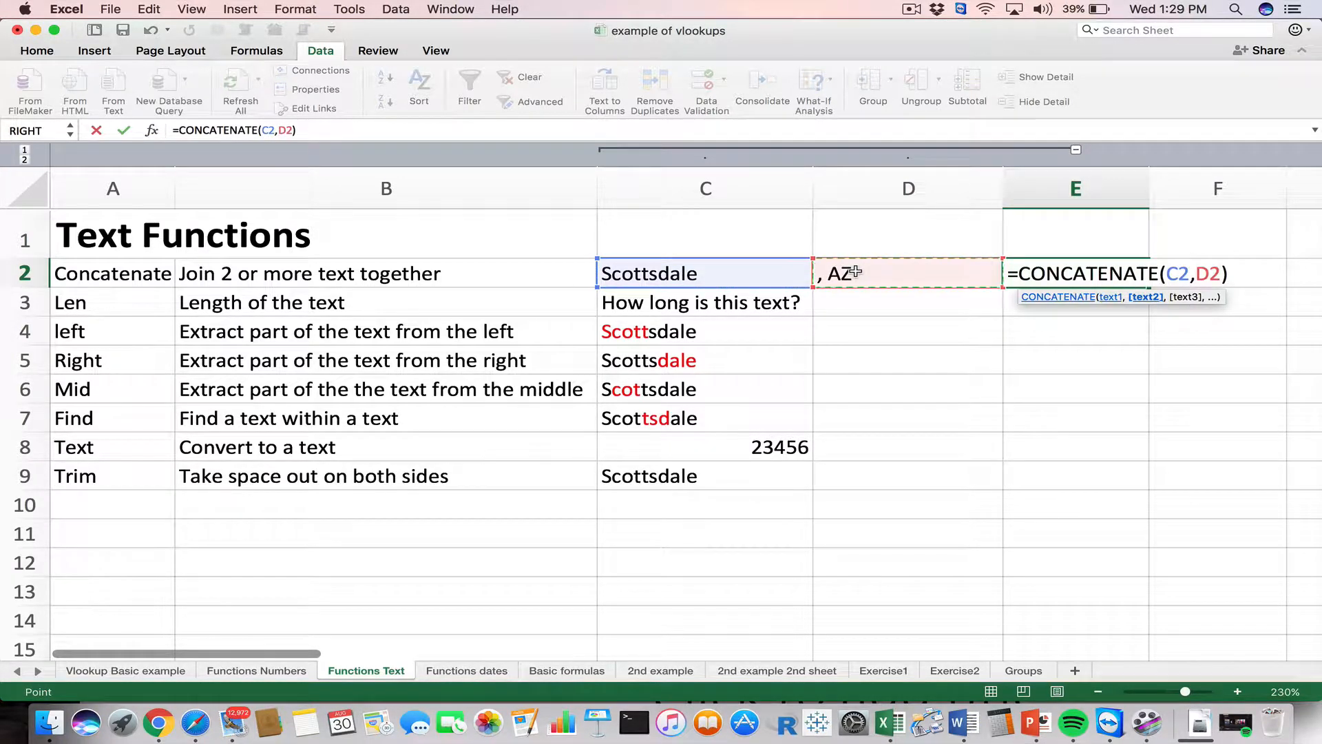
key("Return")
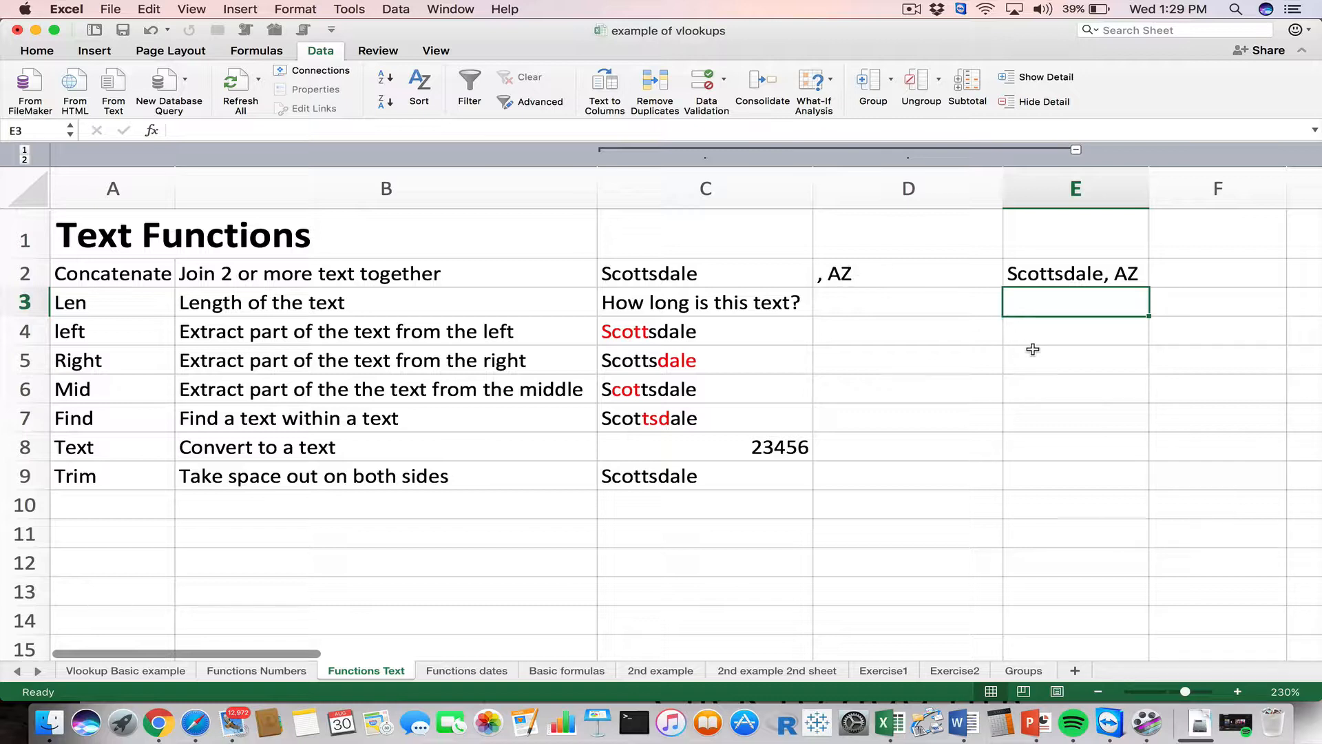
In cell F2, join the same two texts using the ampersand operator with the formula =C2&D2
left_click(1178, 273)
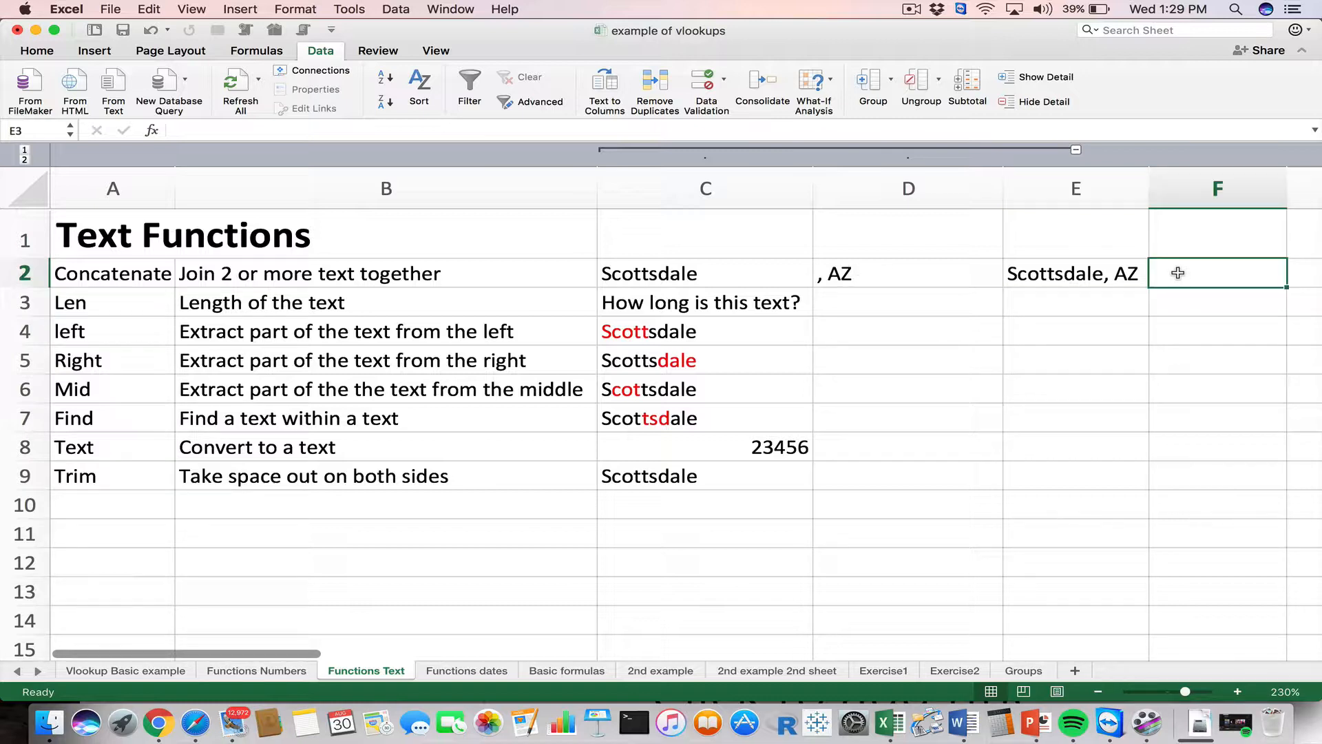
type("=")
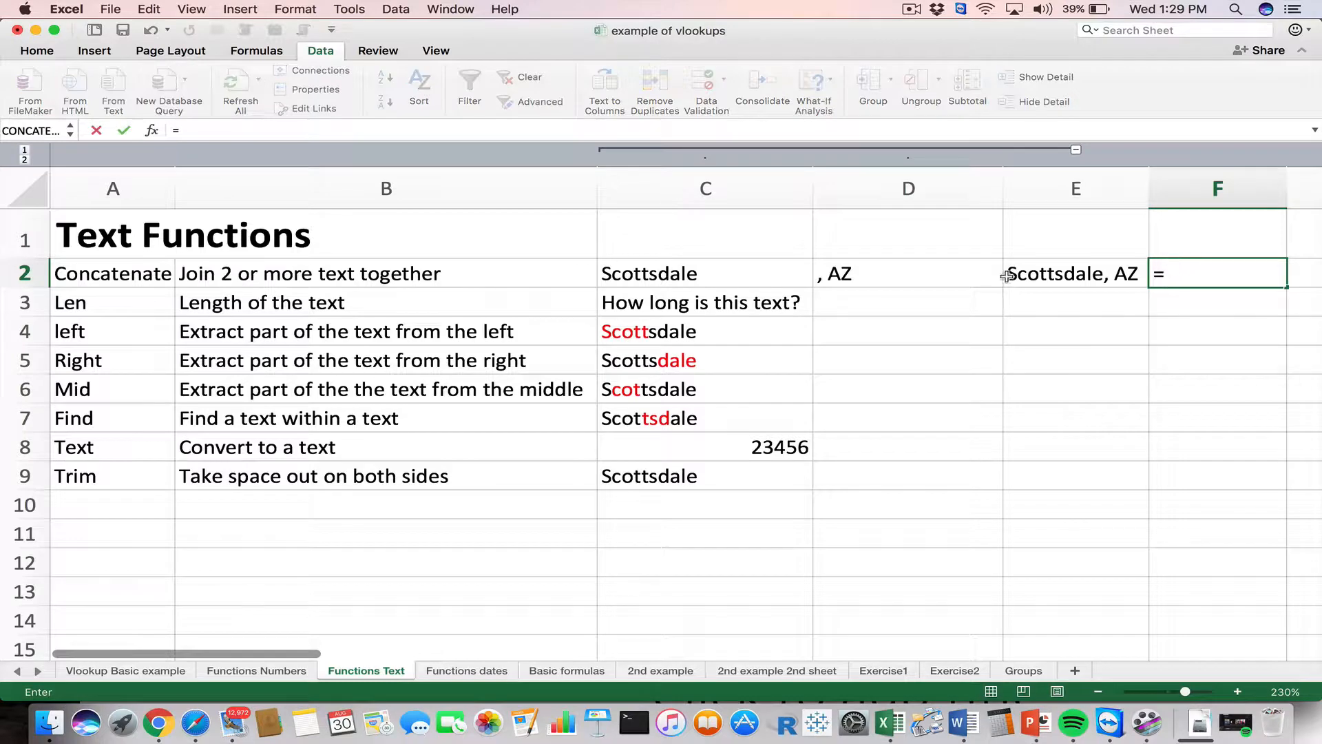
left_click(708, 269)
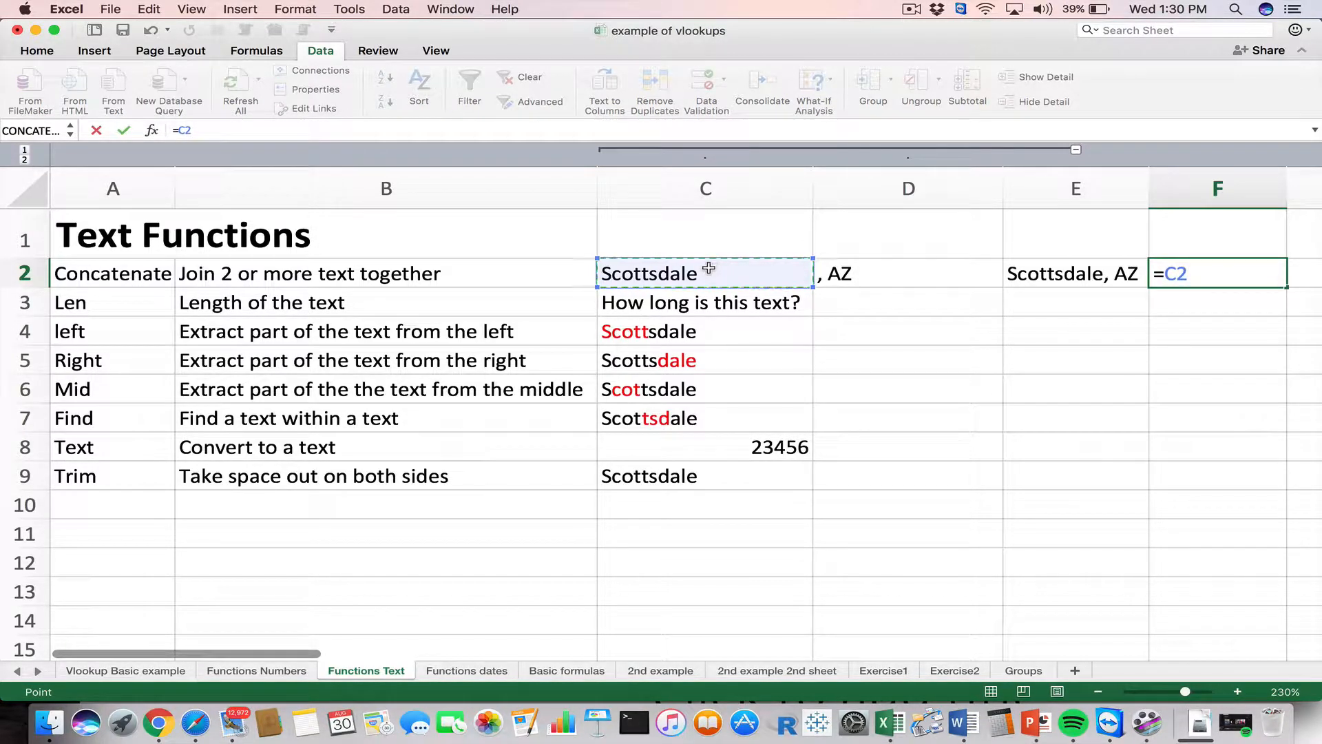
type("&")
left_click(848, 275)
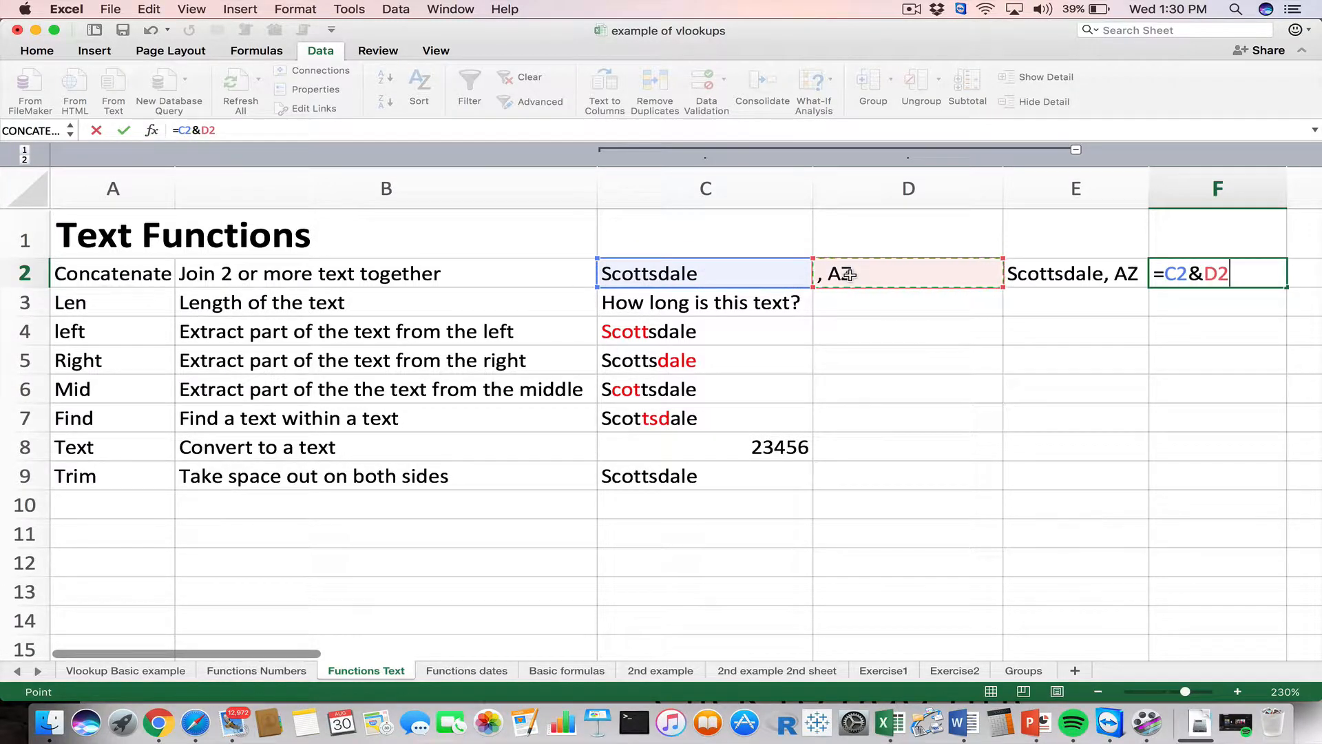
key("Return")
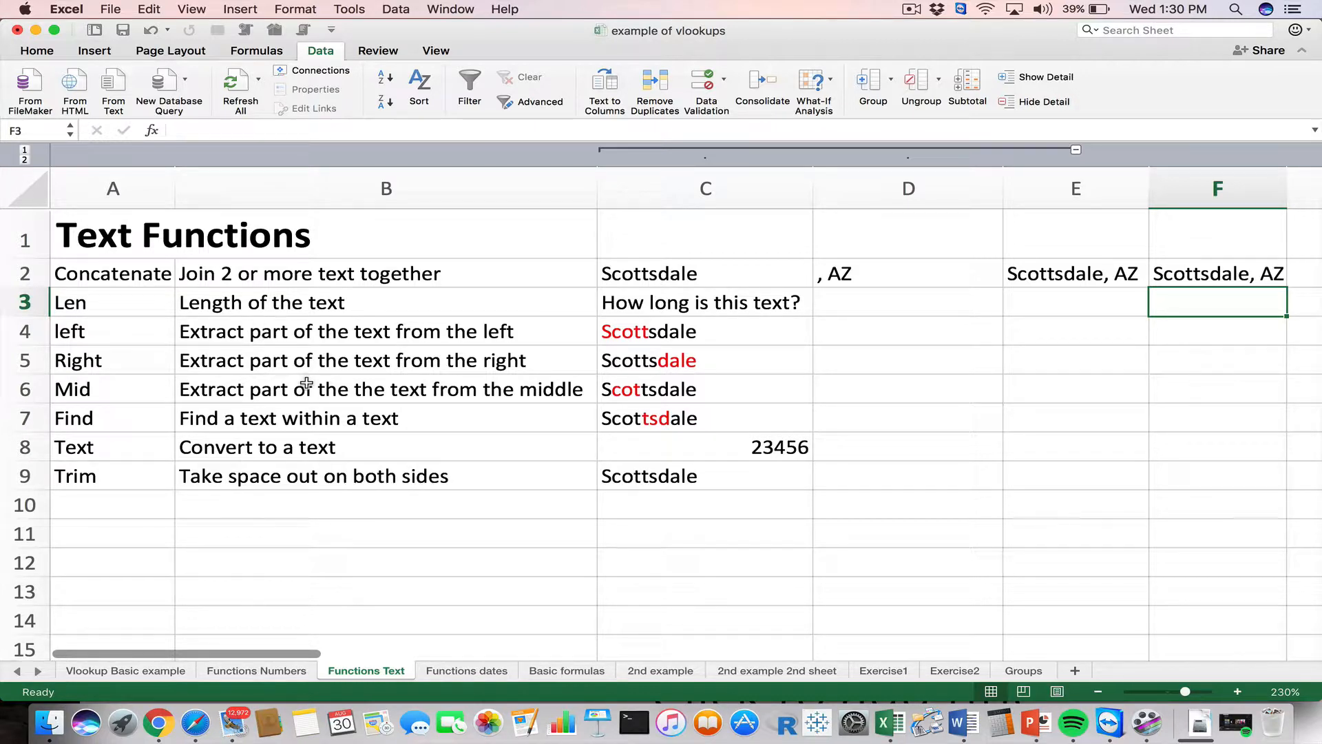
In cell F3, calculate the length of the joined text in F2 with =LEN(F2)
type("=")
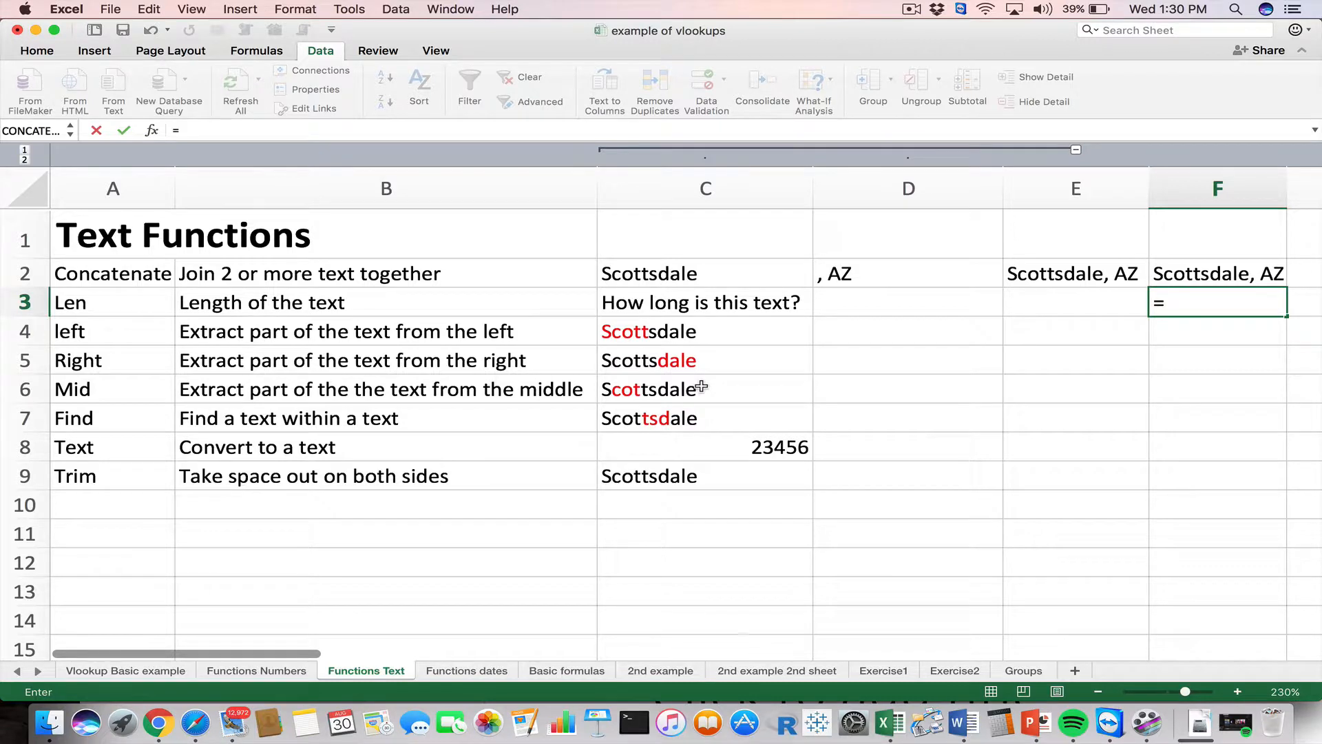
type("len")
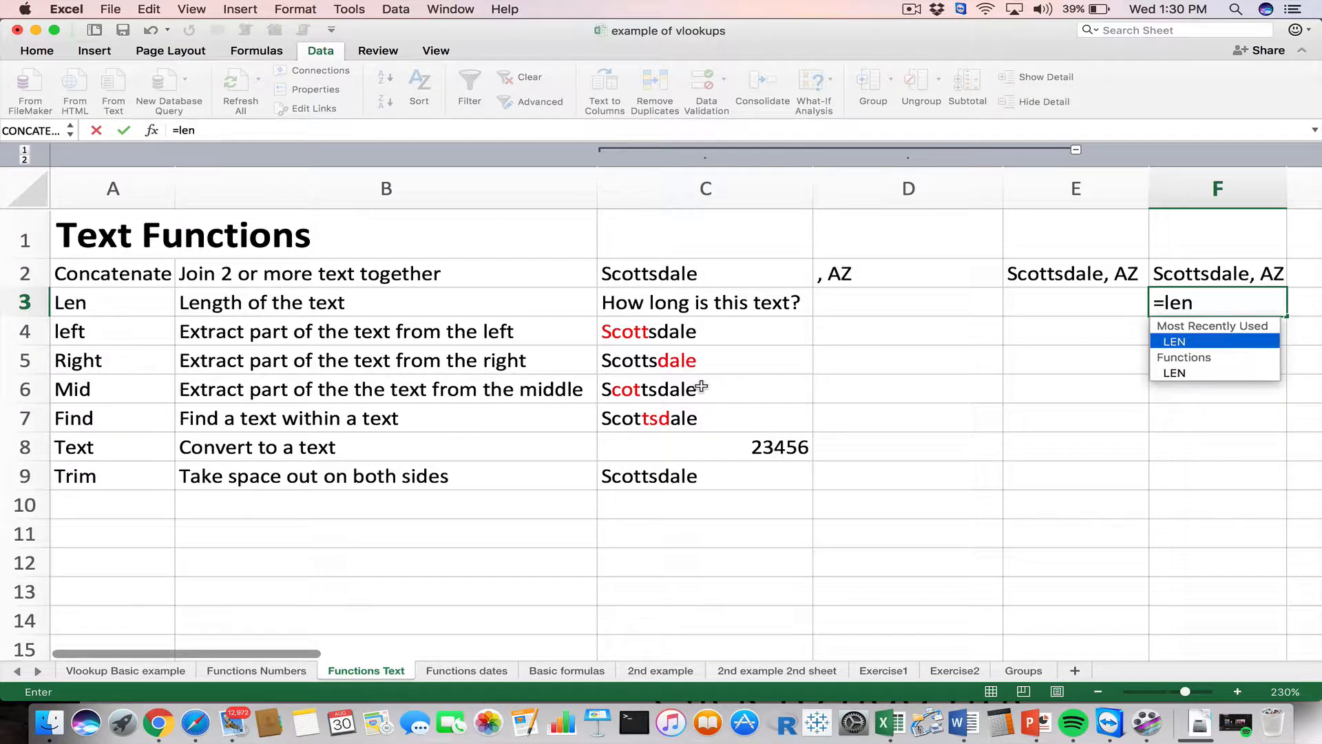
type("(")
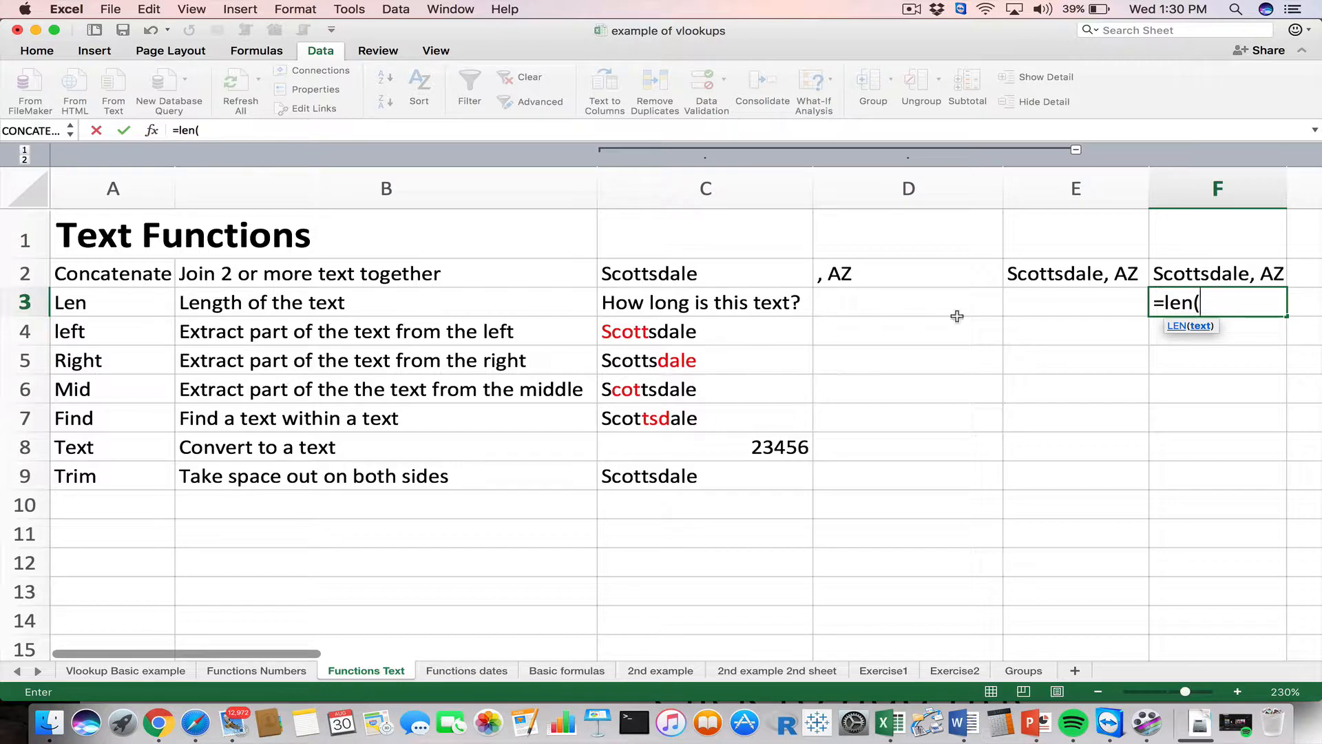
left_click(1218, 273)
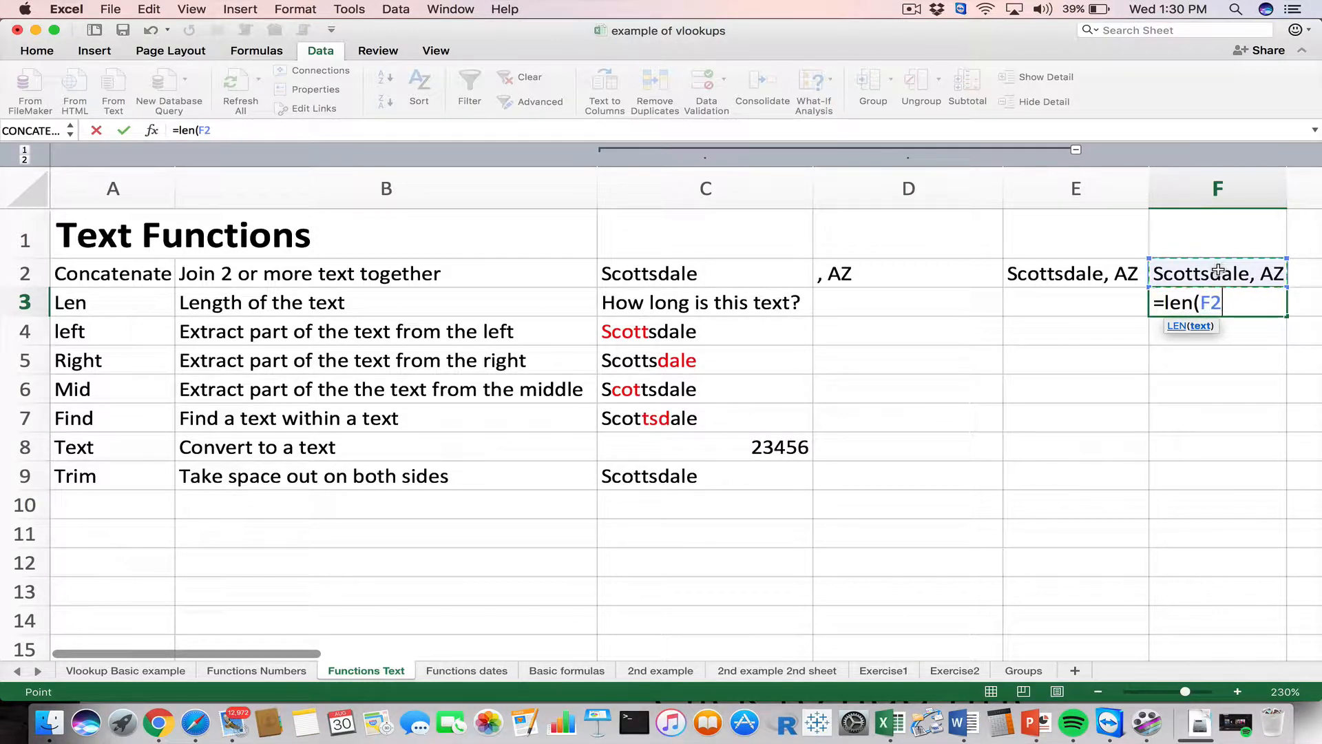
type(")")
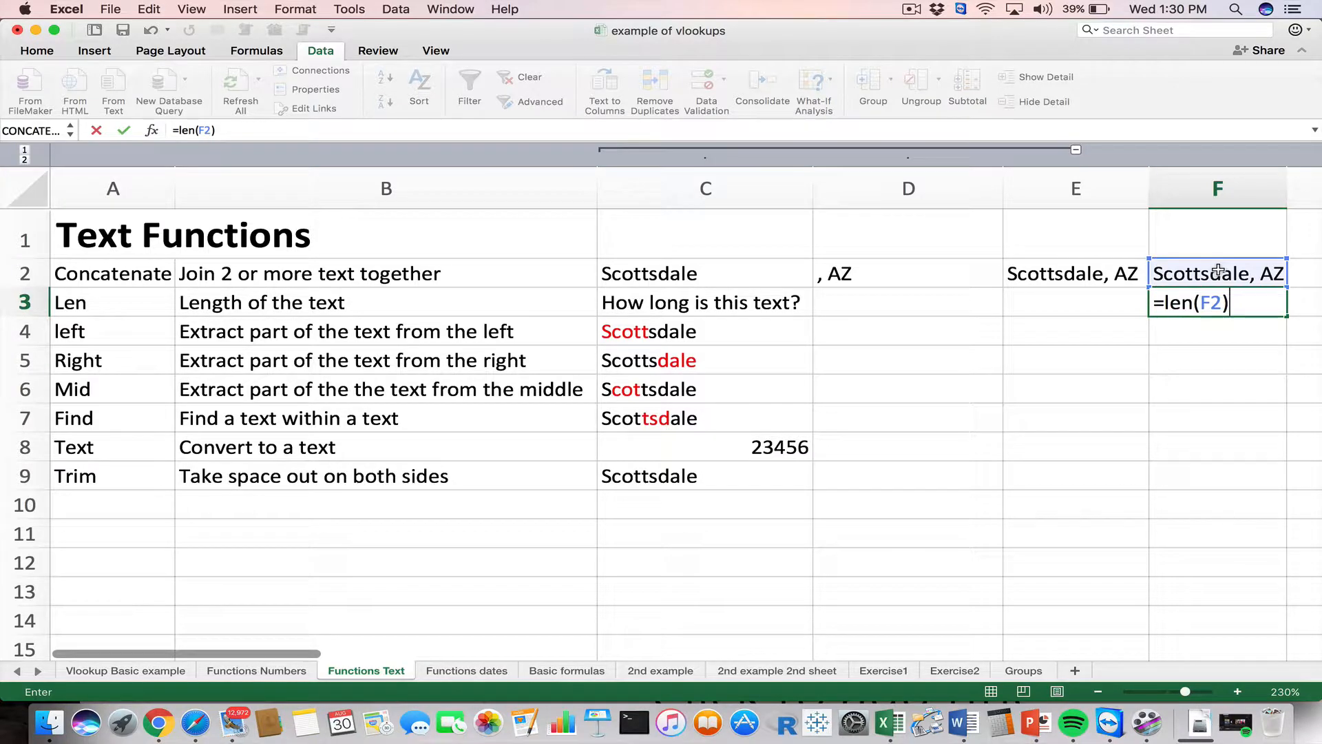
key("Return")
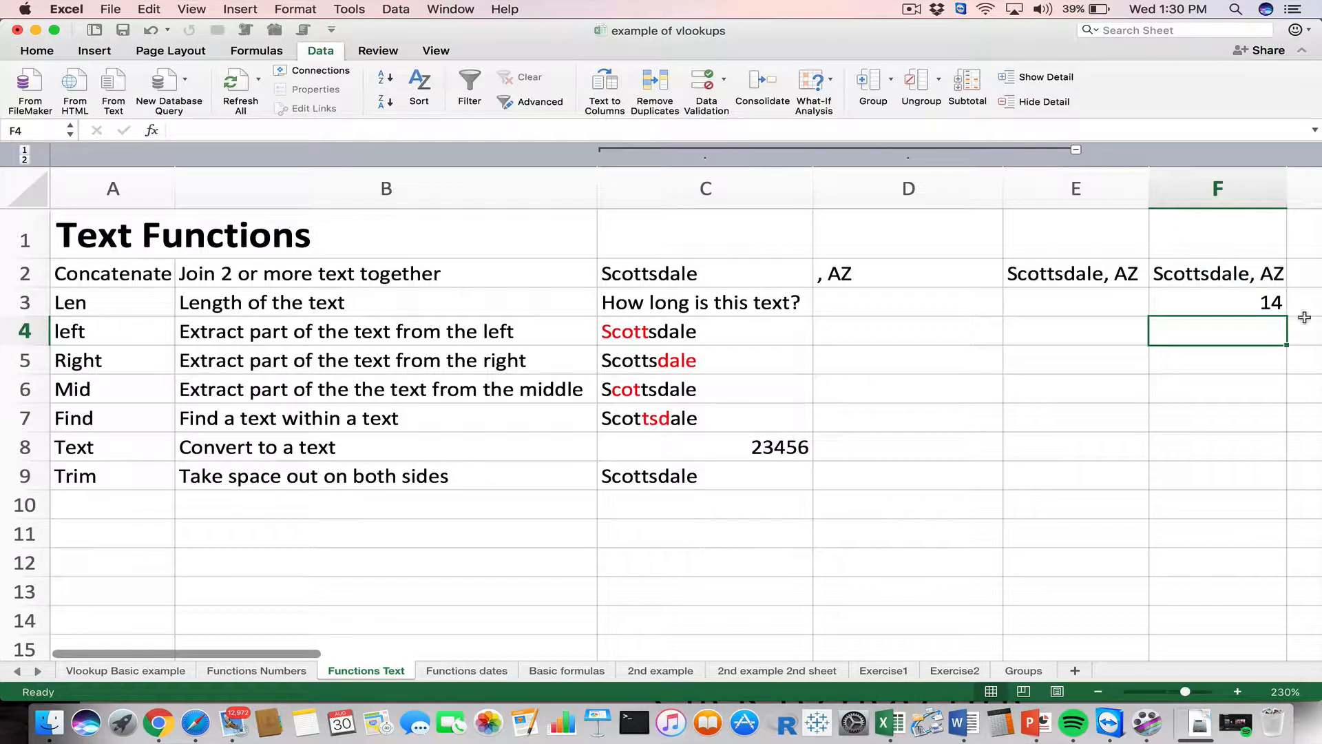
left_click(1269, 305)
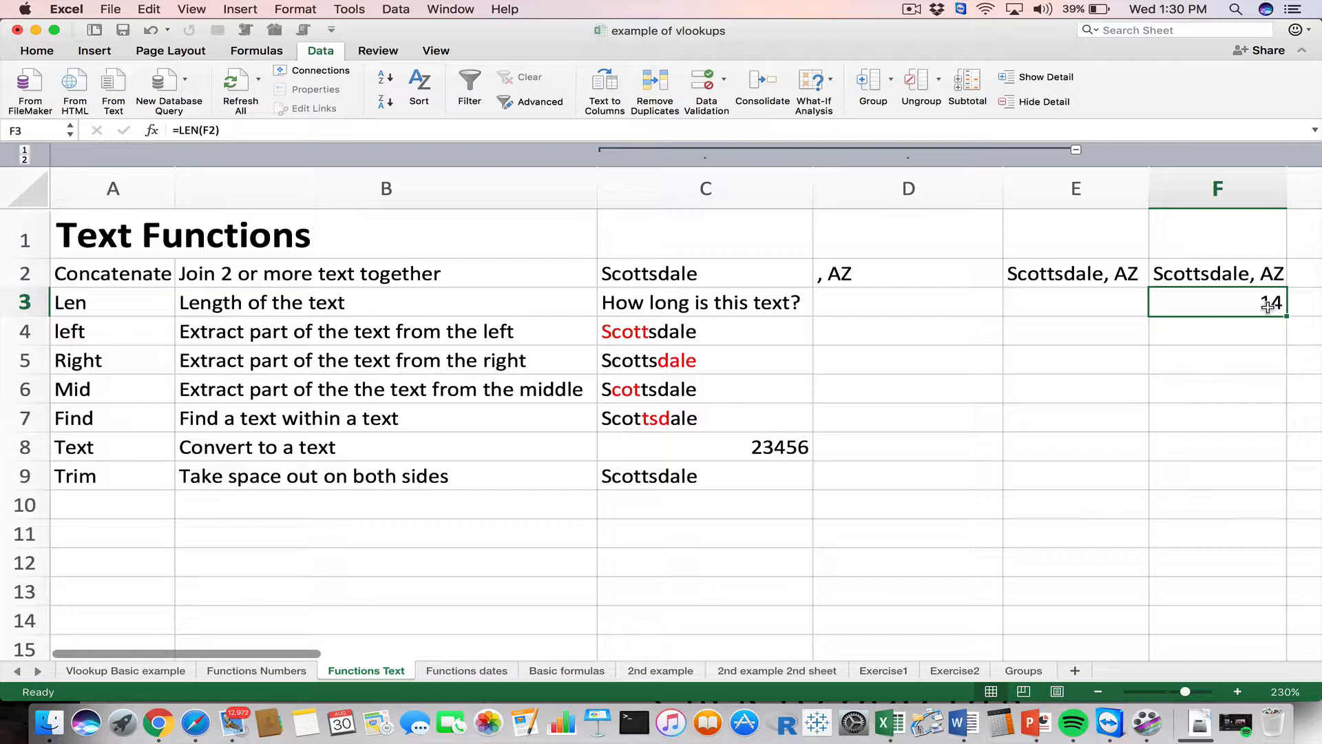
In cell E3, calculate the length of a directly written text with =LEN("Scottsdale")
left_click(1081, 305)
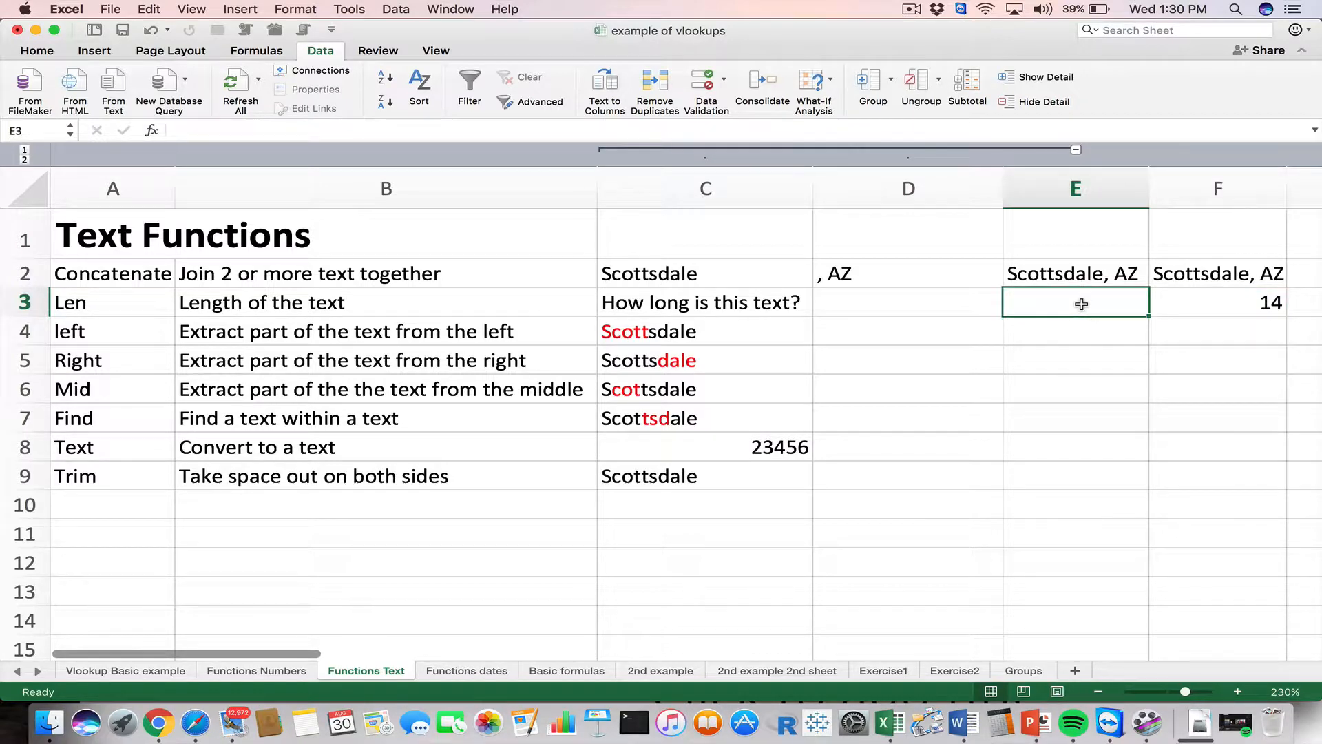
type("=")
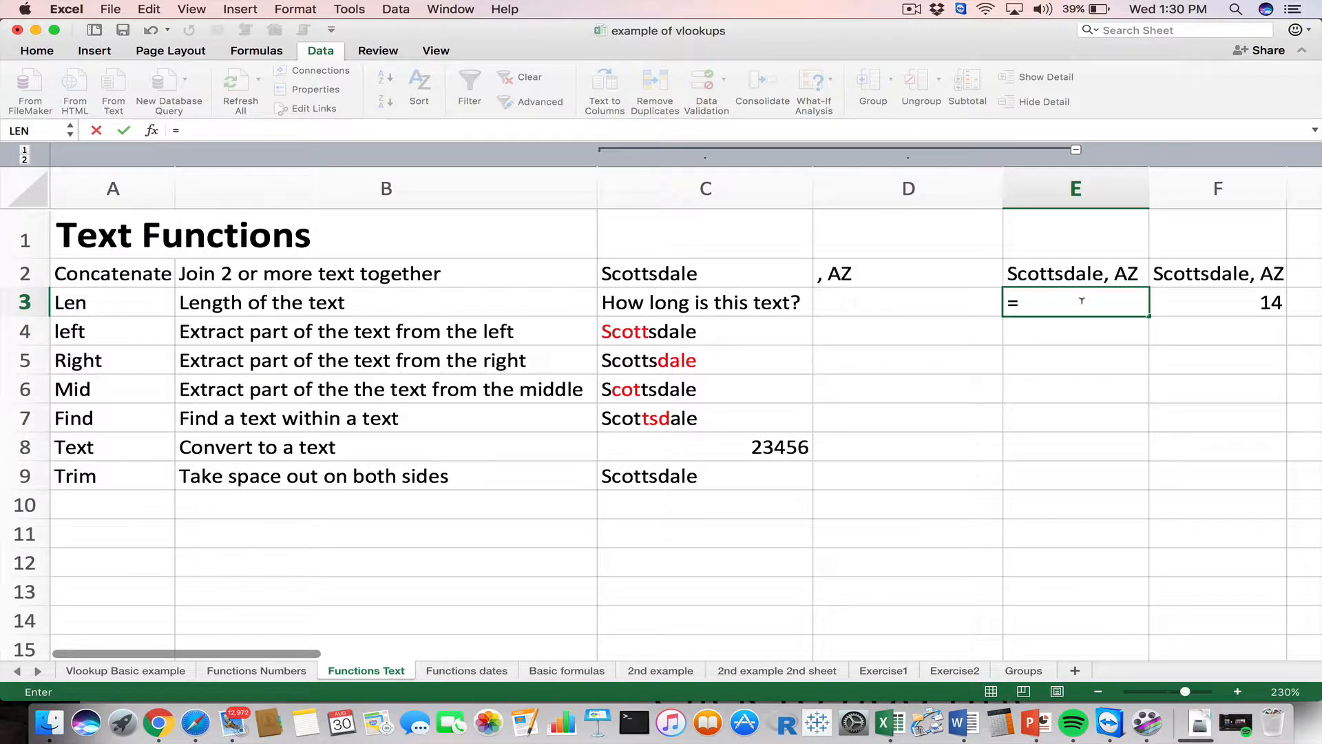
type("le")
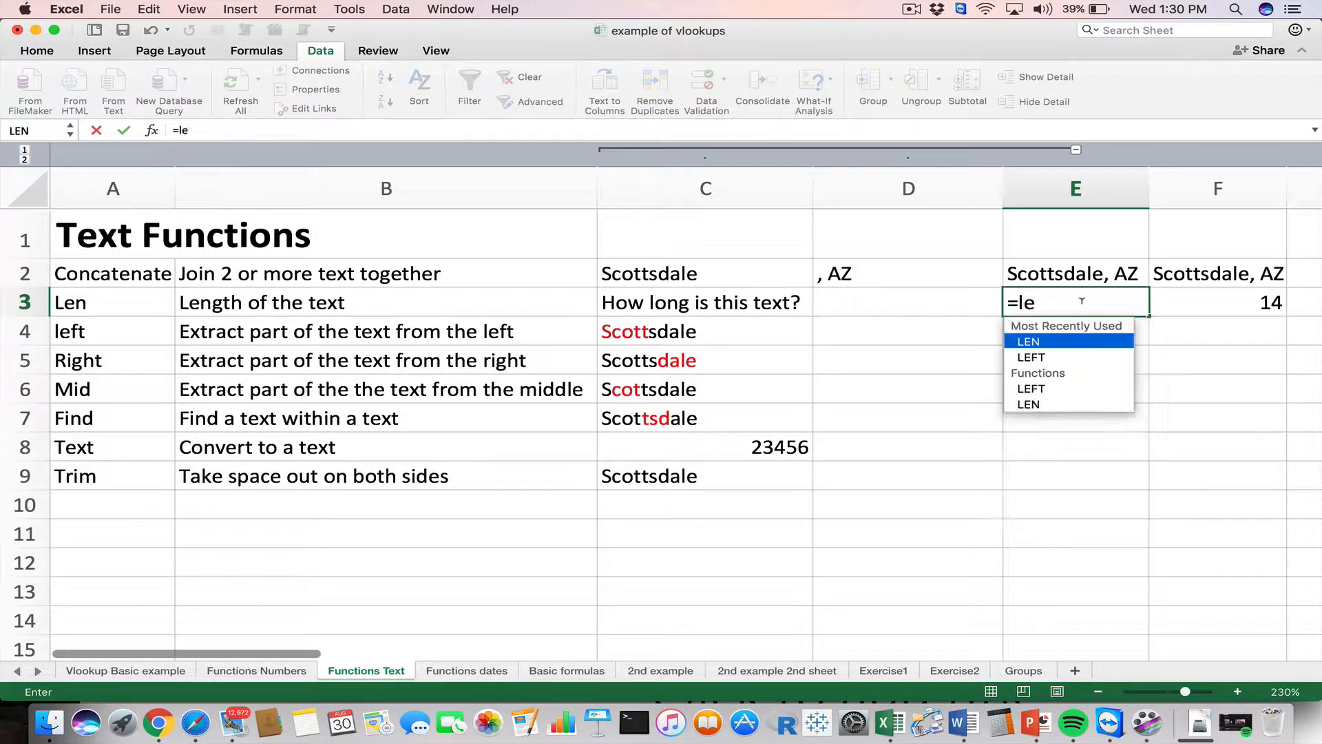
type("nd")
key("BackSpace")
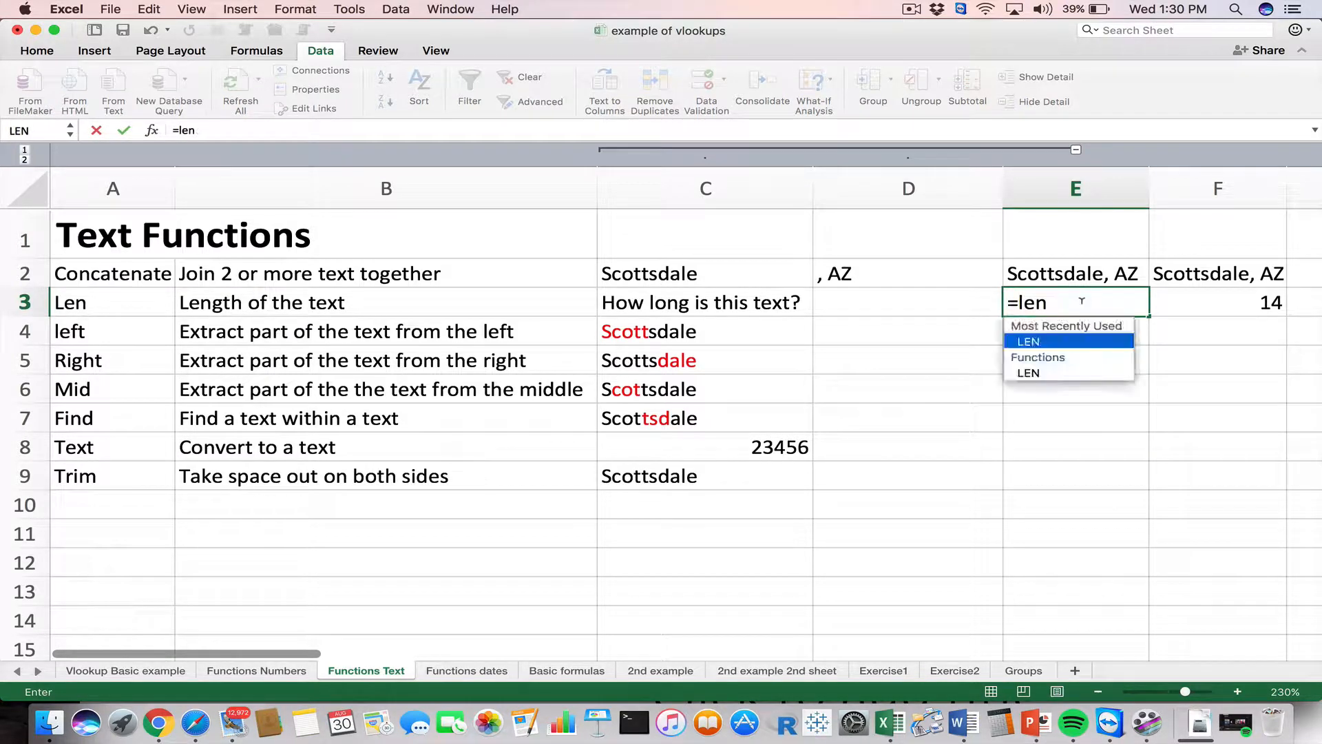
type("(")
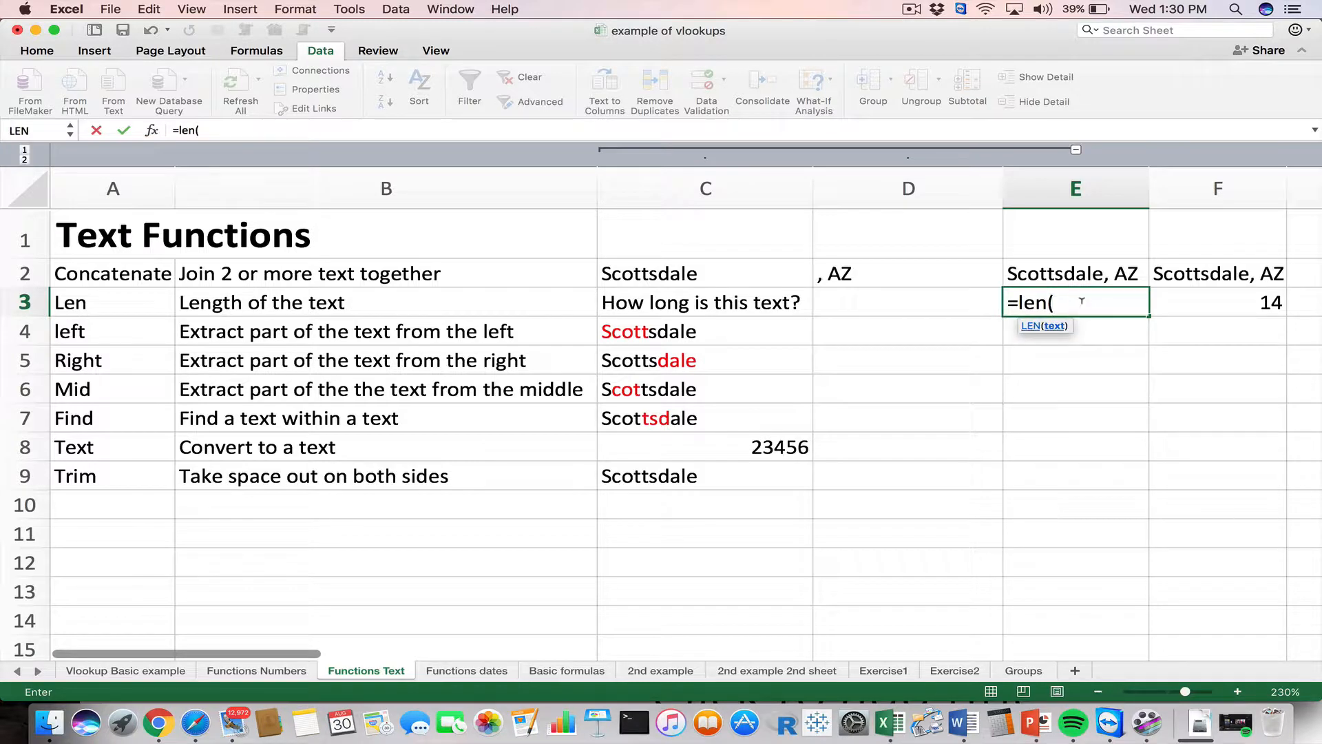
type("\"Scott")
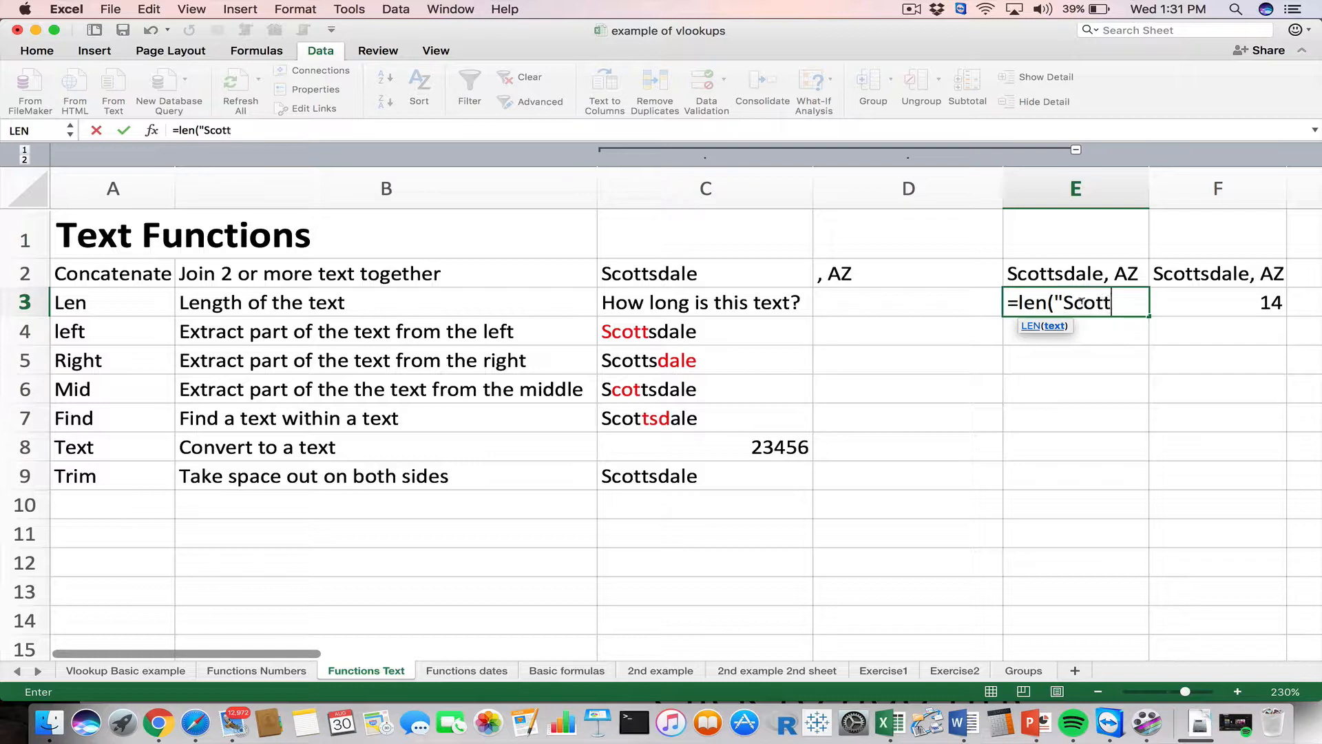
type("sdale\"")
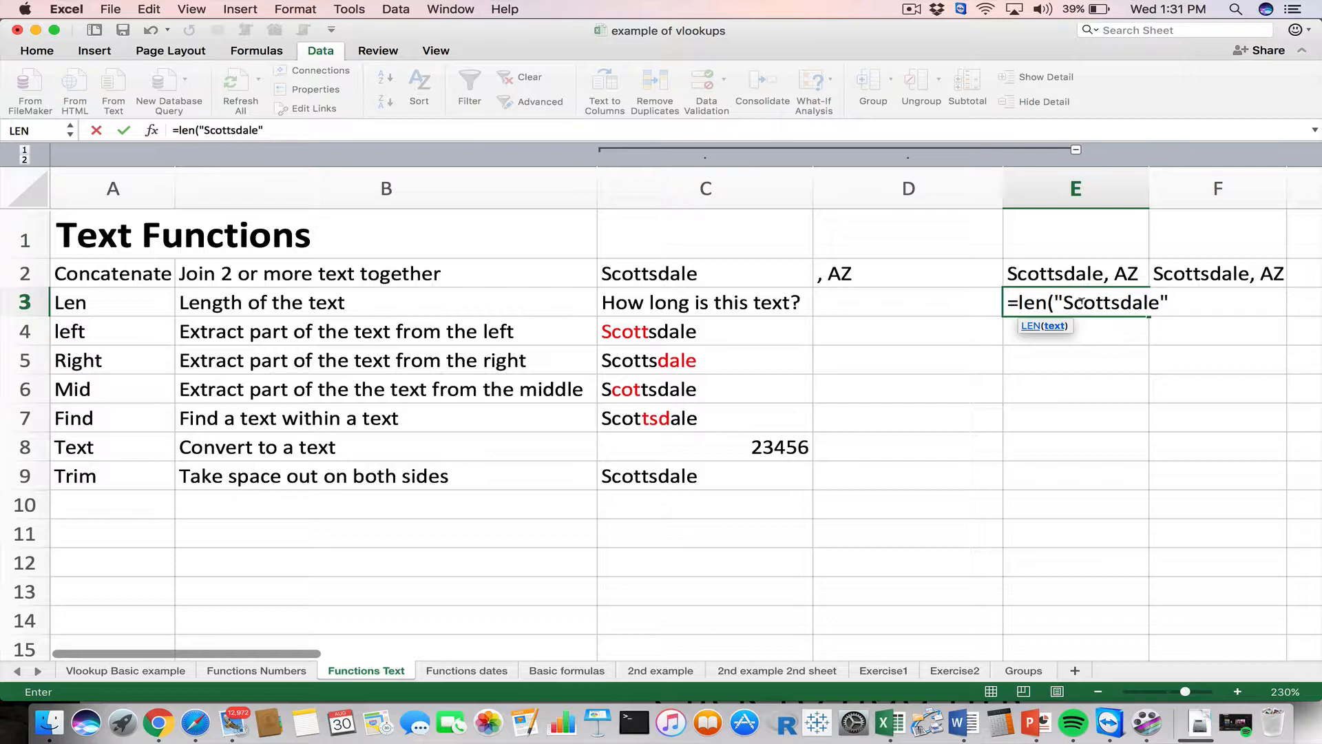
type(")")
key("Return")
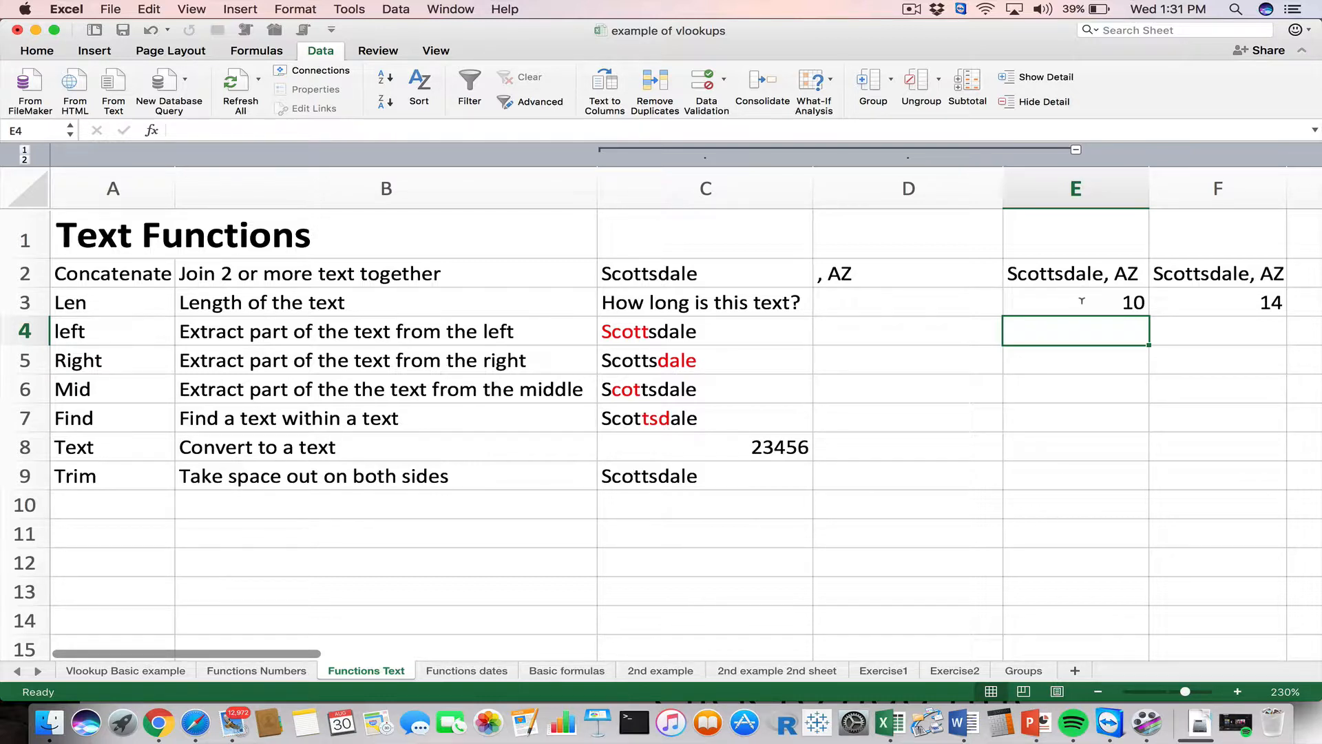
left_click(1082, 295)
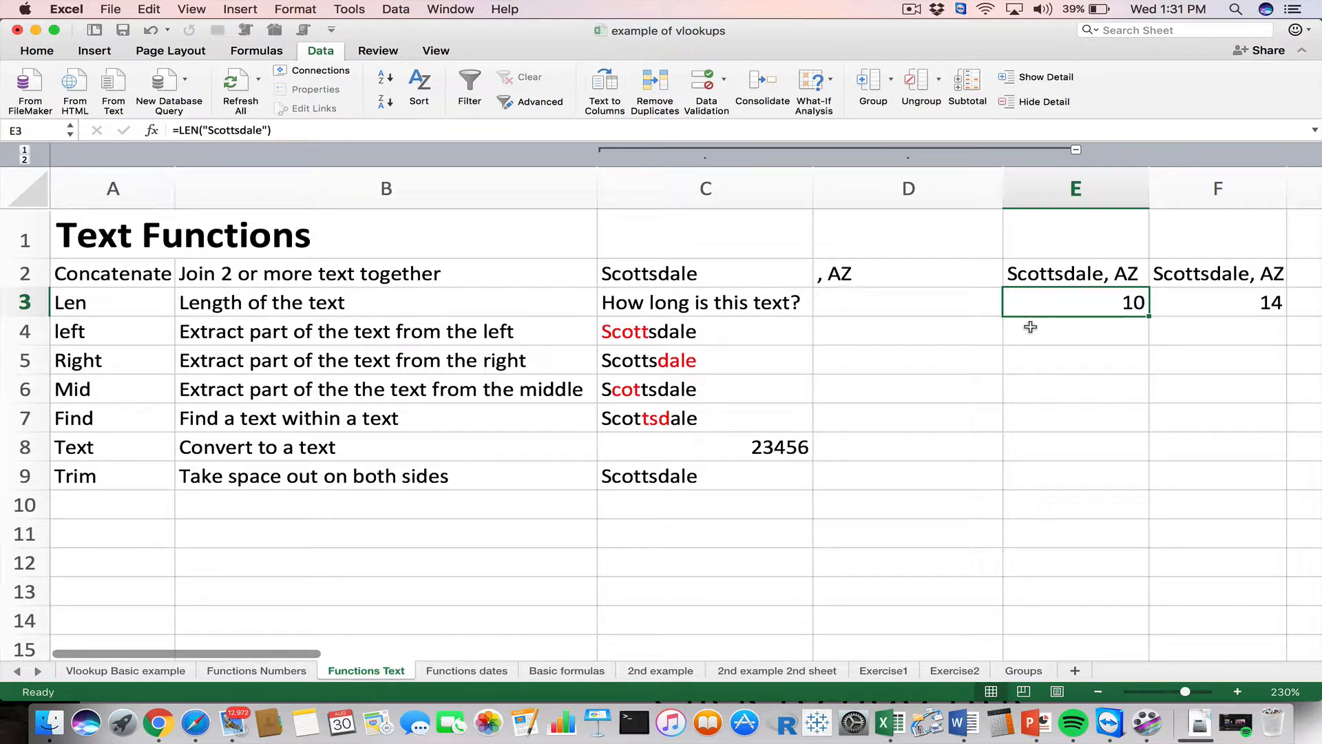
In cell E4, extract the first five characters of the text in C4 with =LEFT(C4,5)
left_click(1068, 329)
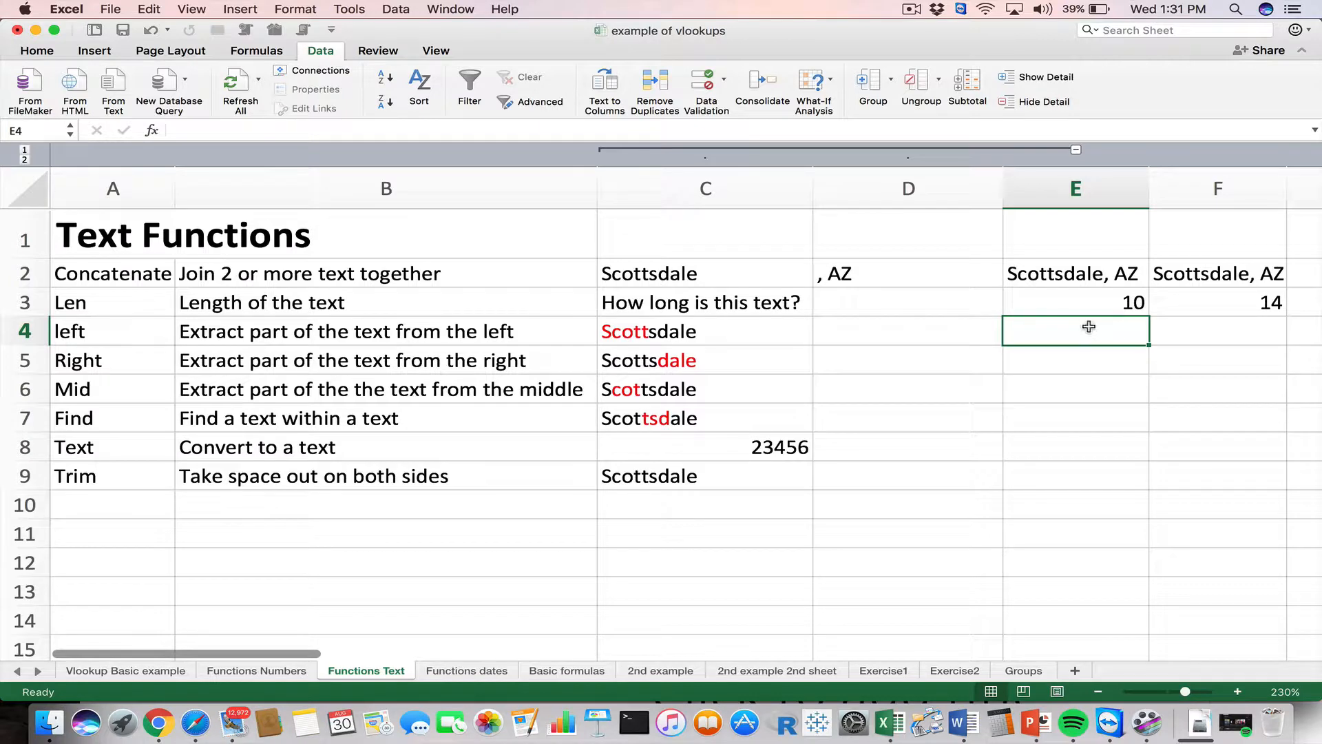
type("=")
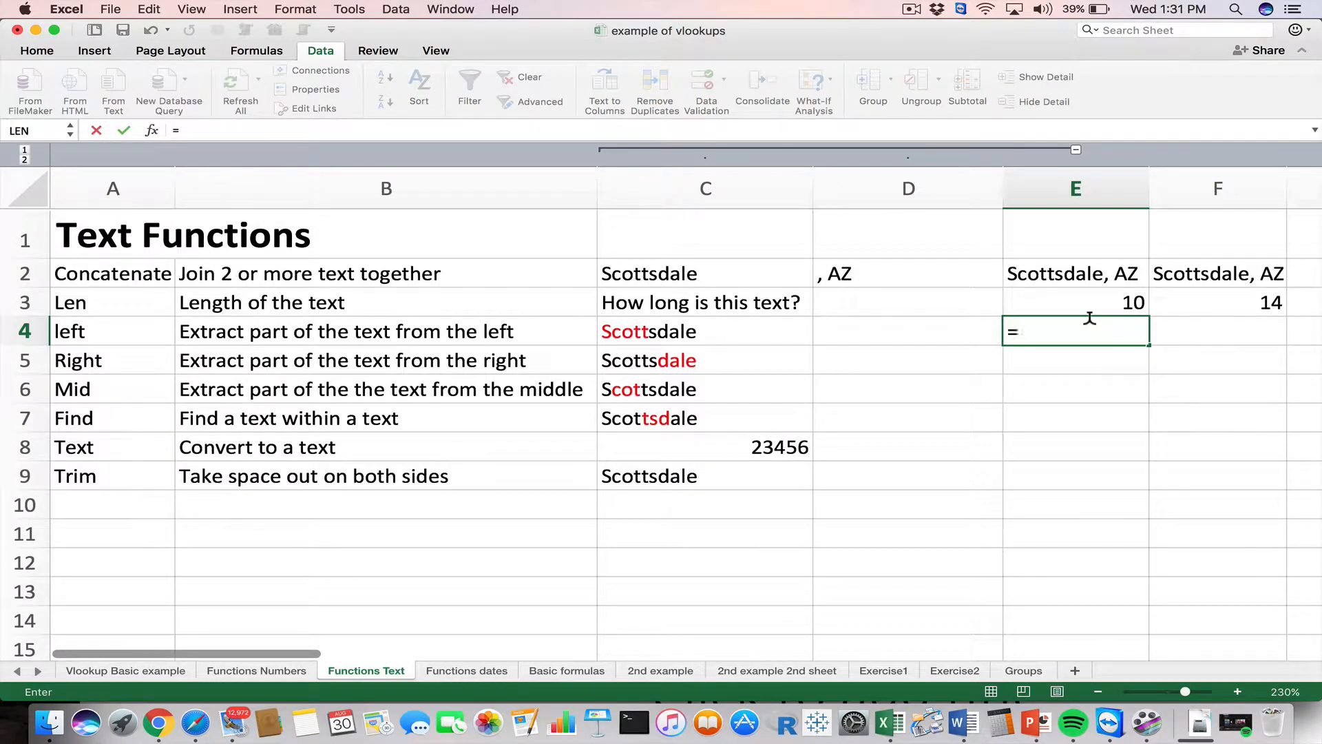
type("left(")
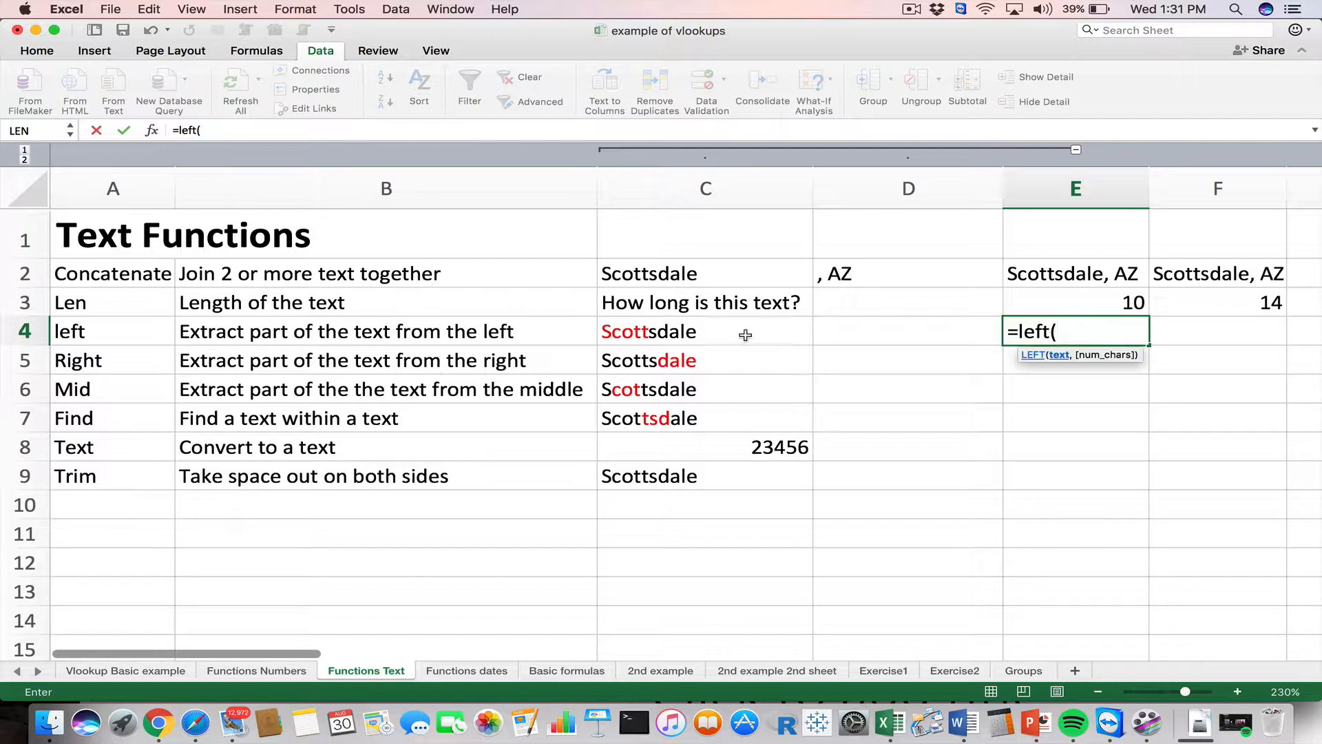
left_click(669, 334)
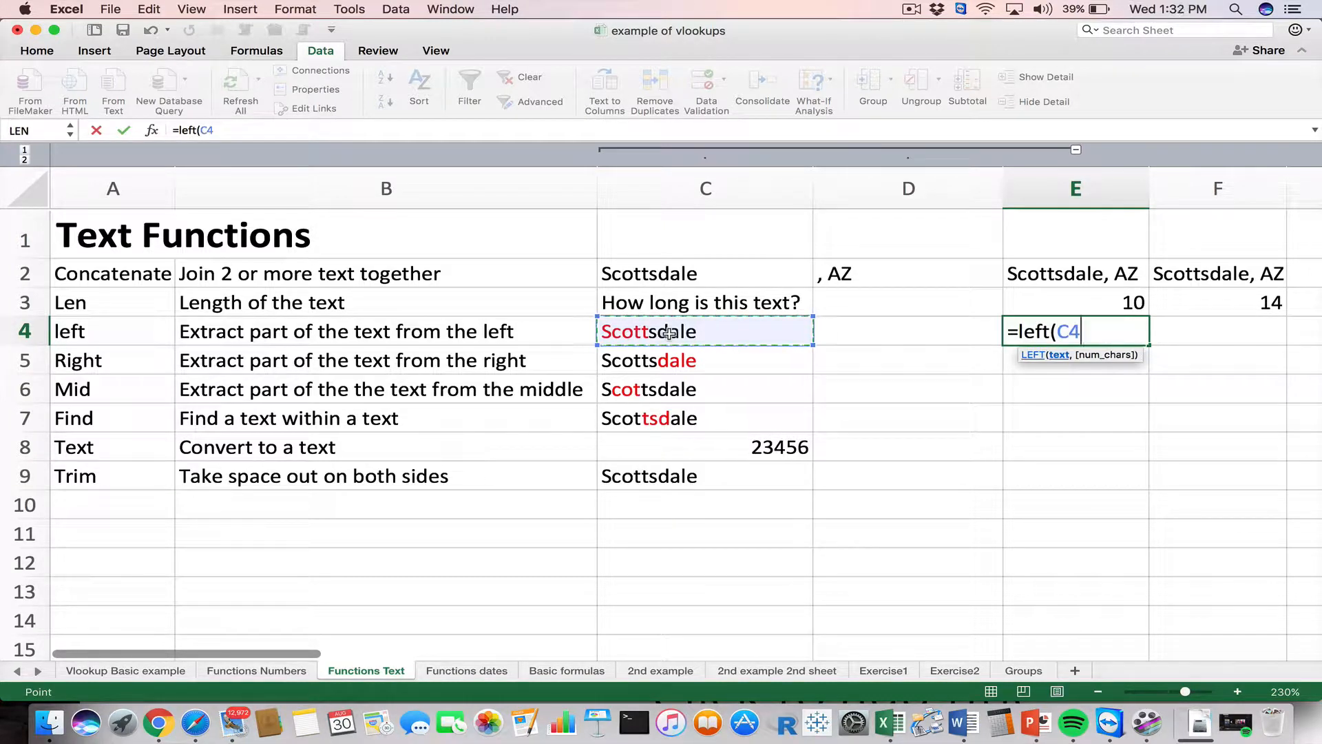
type(",")
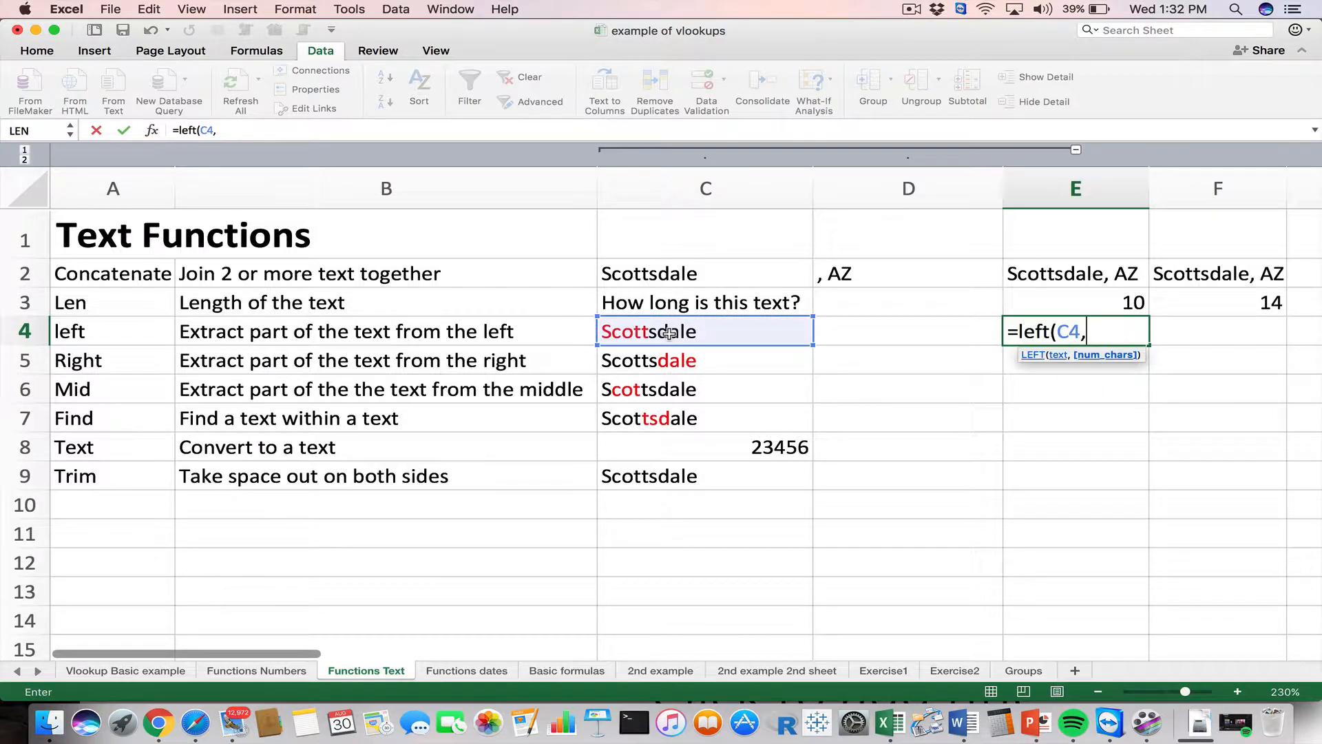
type("5)")
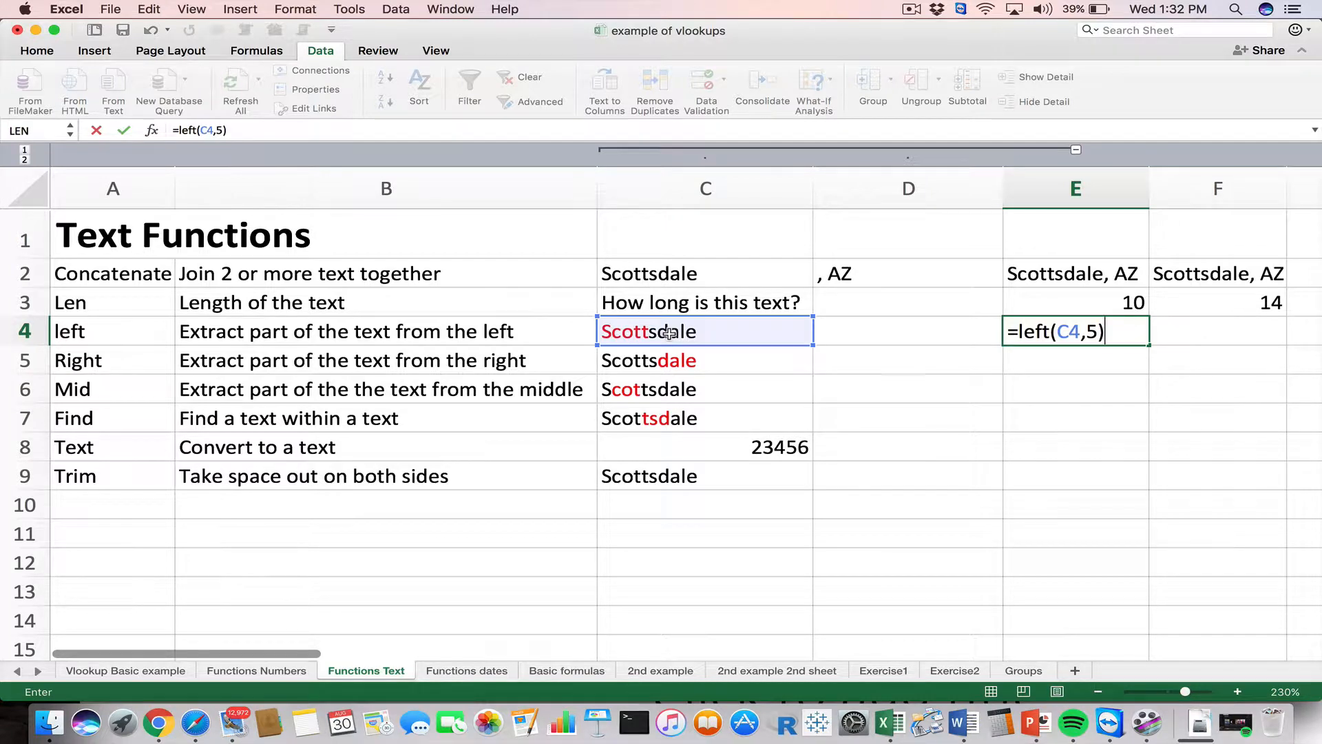
key("Return")
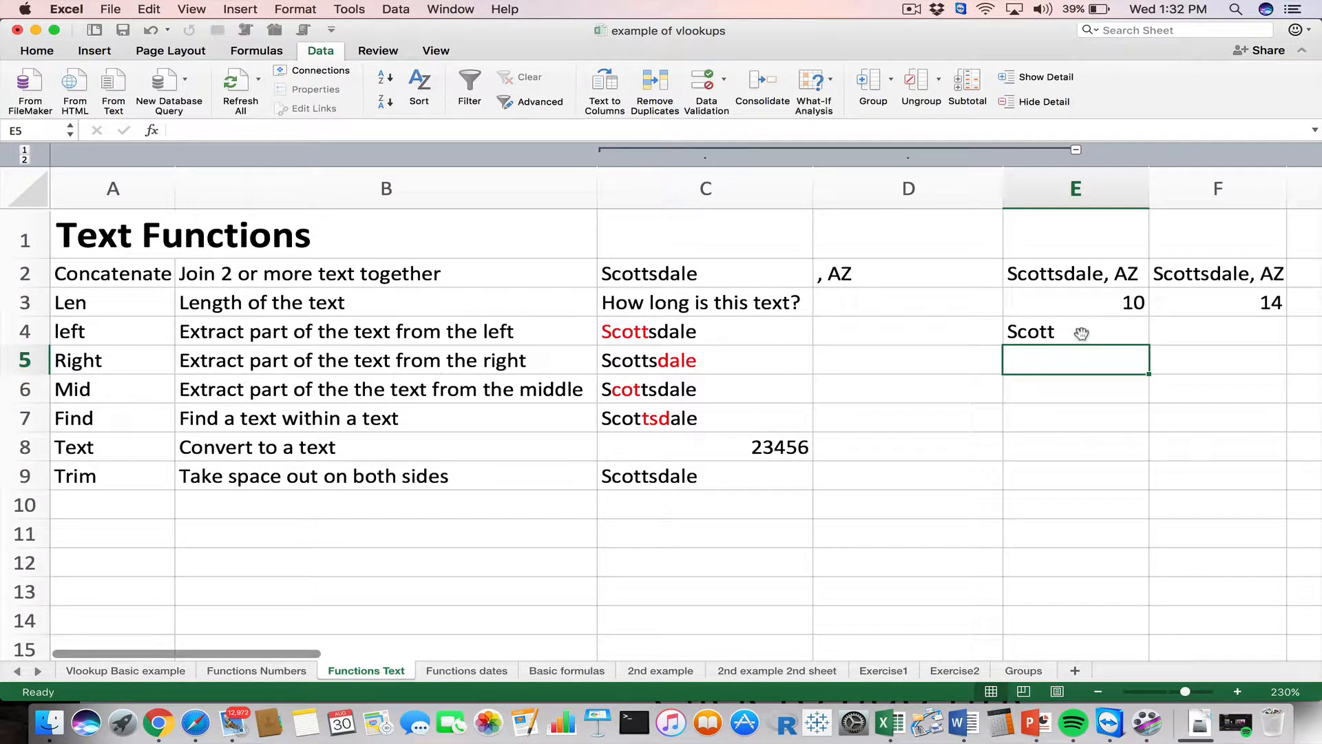
In cell E5, extract the last four characters of the text in C5 with =RIGHT(C5,4)
type("=")
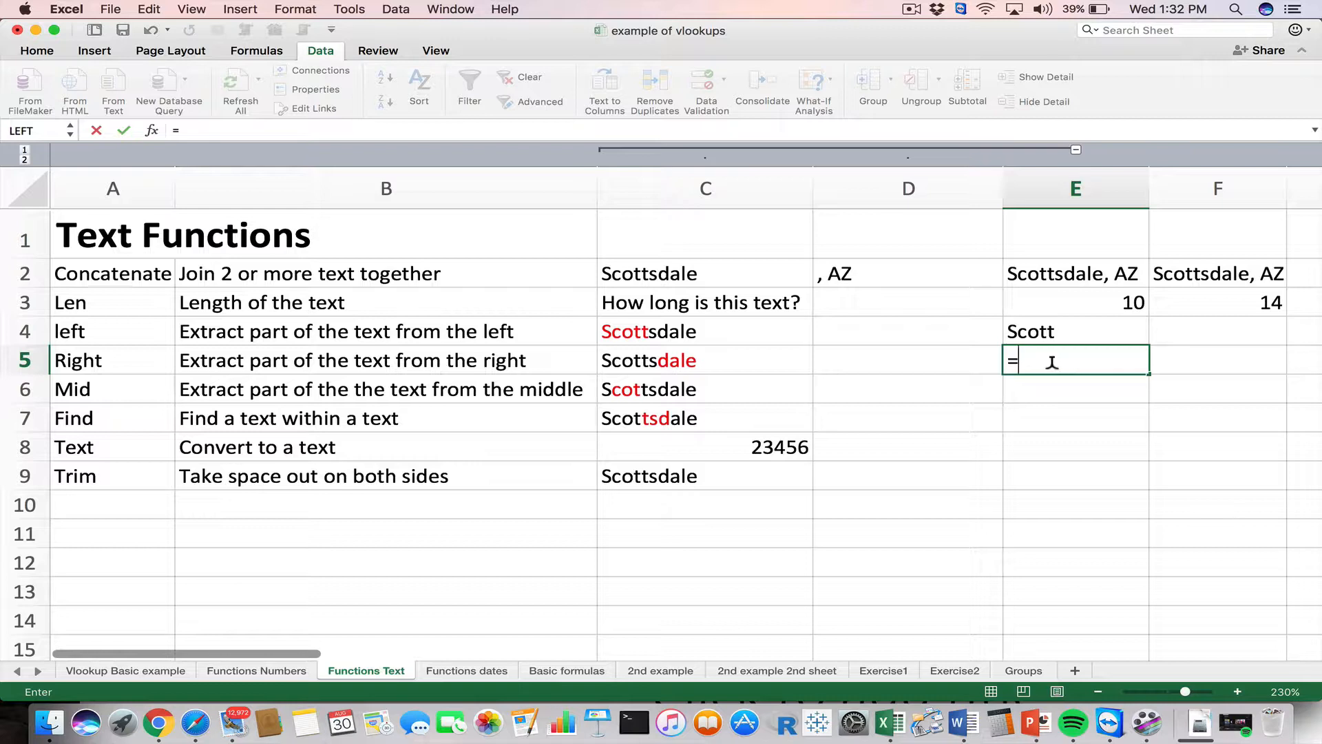
type("right(")
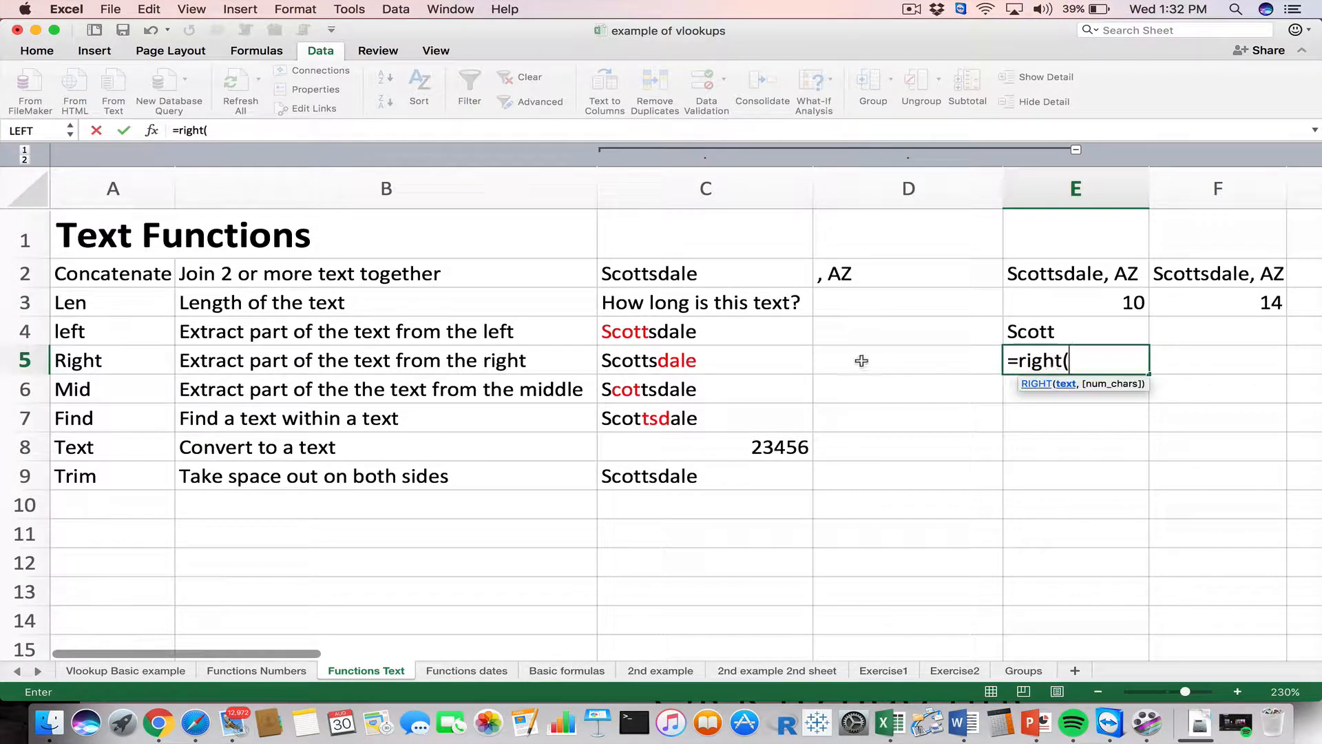
left_click(654, 362)
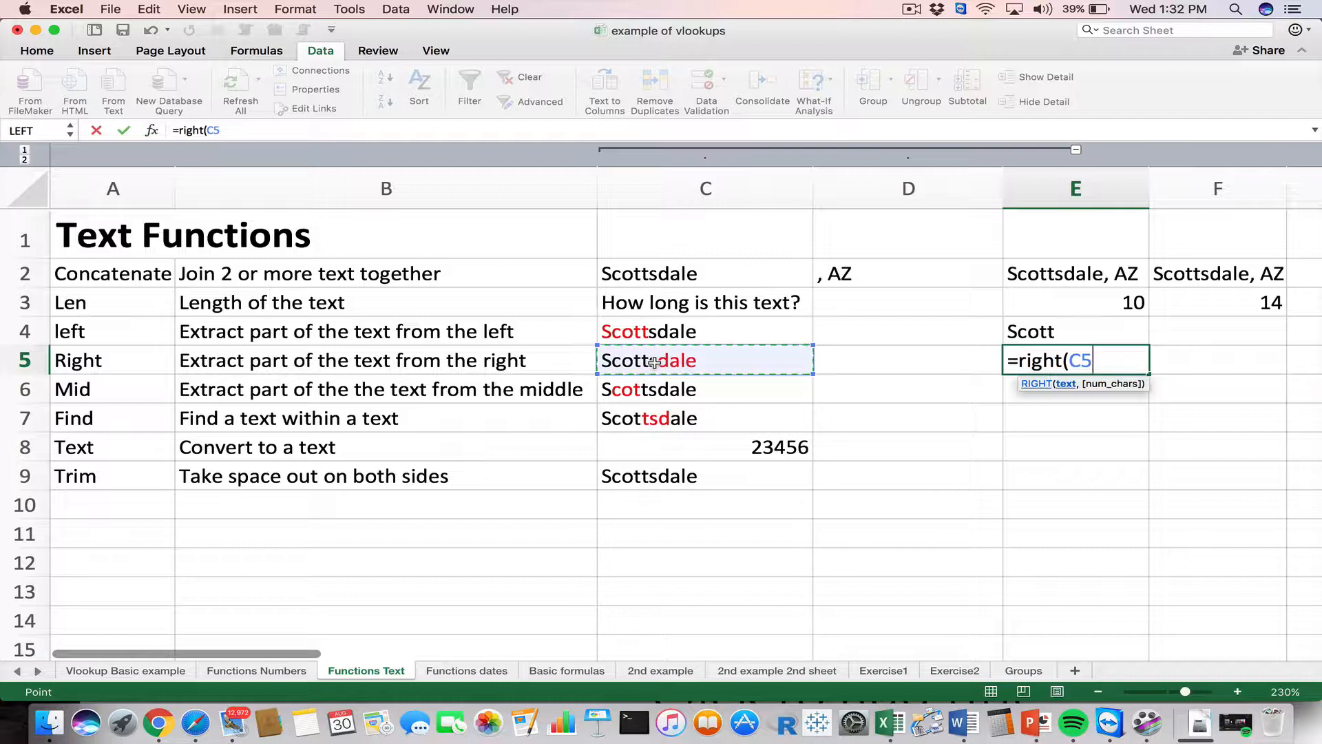
type(",")
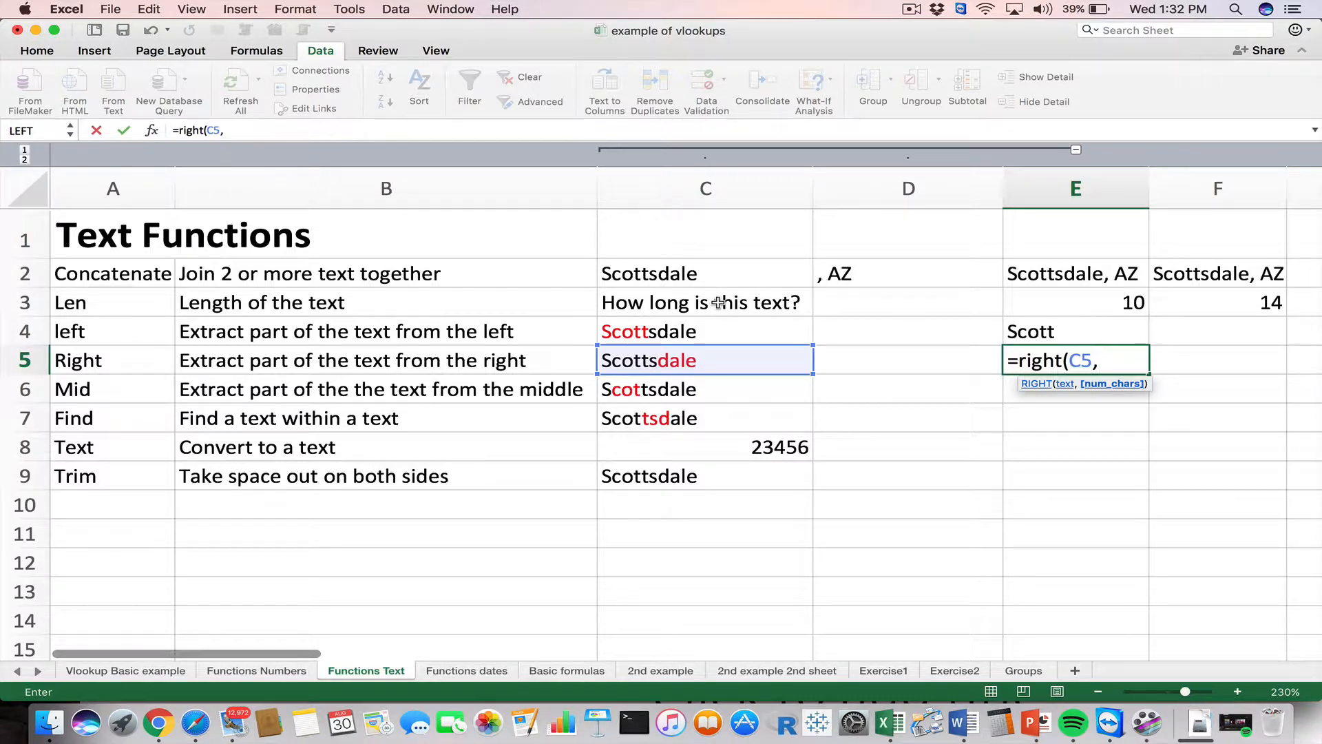
left_click(232, 126)
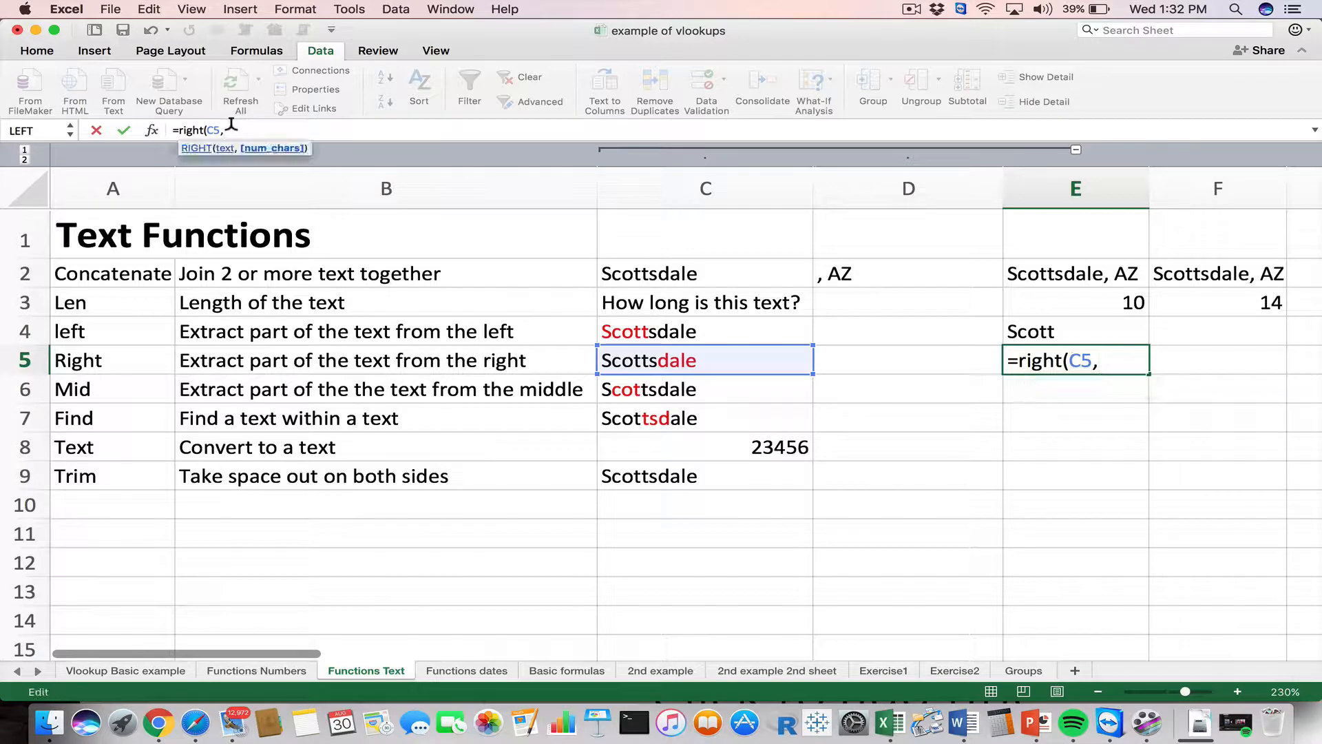
type("4)")
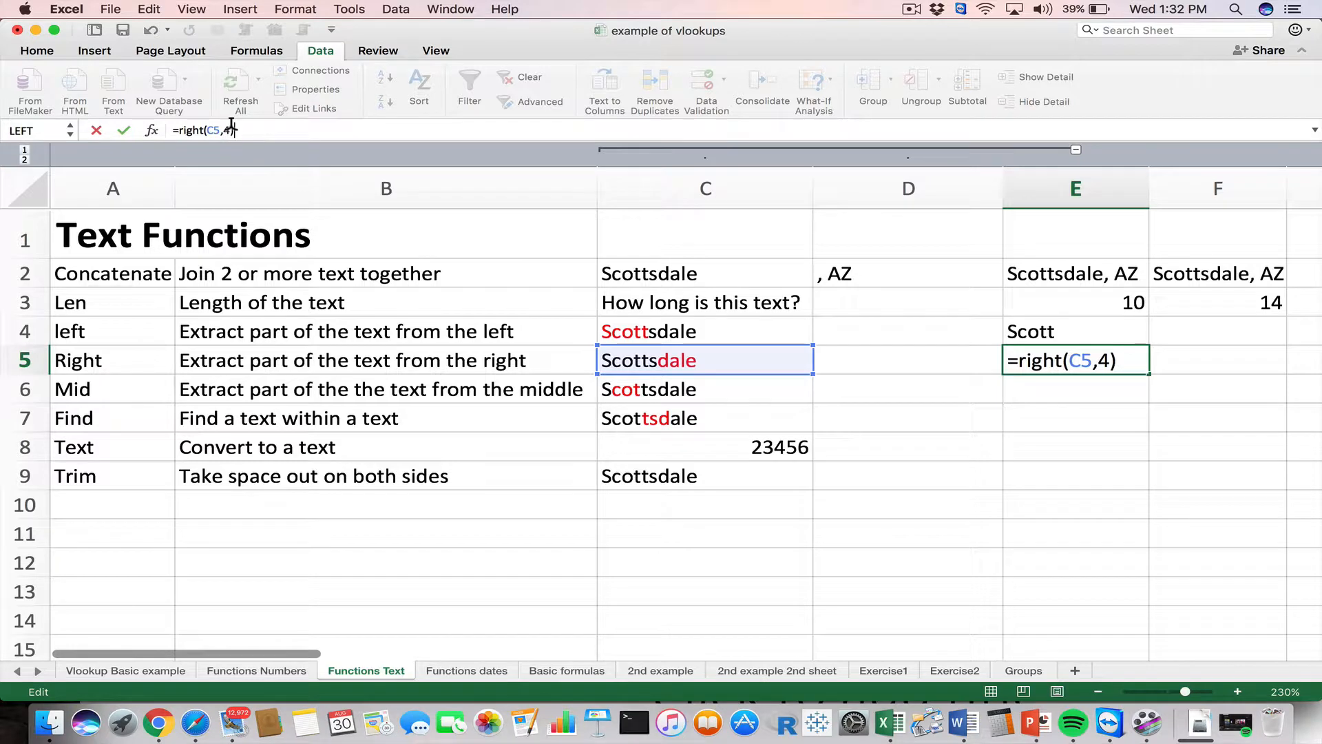
key("Return")
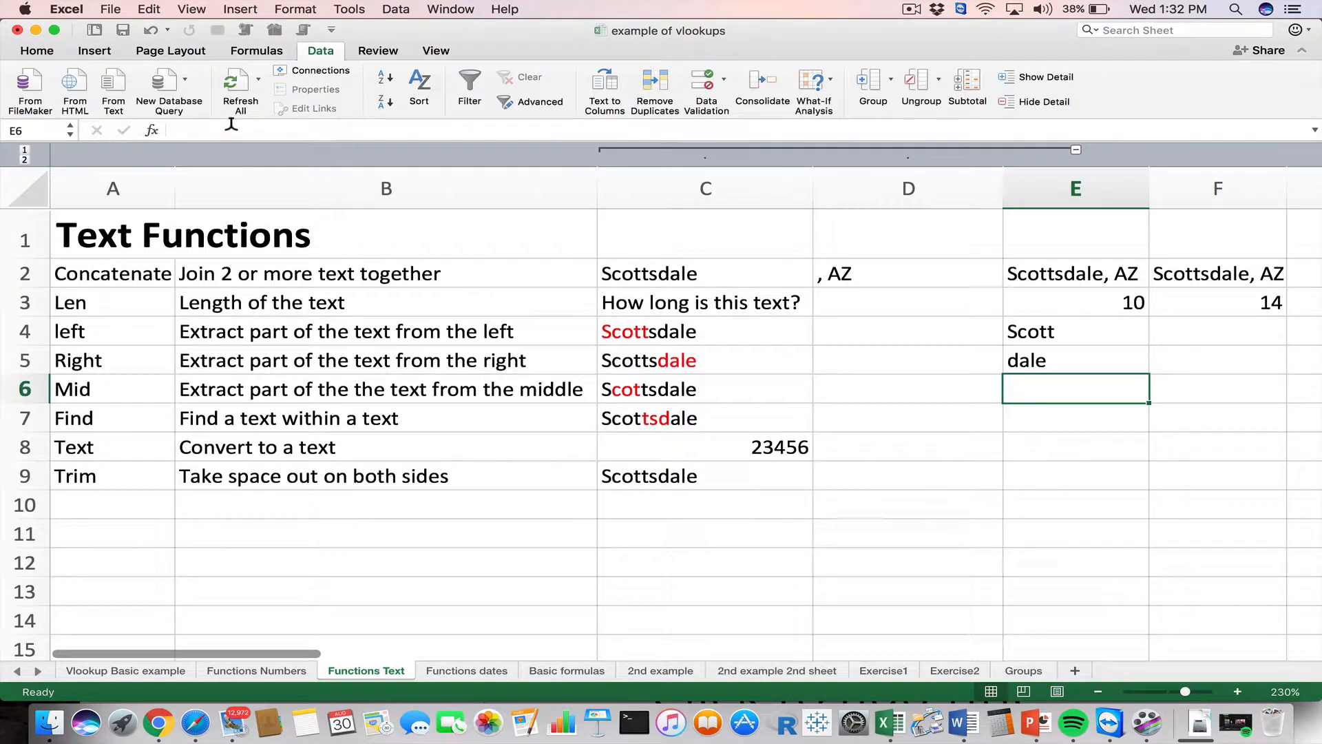
In cell E6, extract three characters from the text in C6 starting at the second one with =MID(C6,2,3)
type("=mid(")
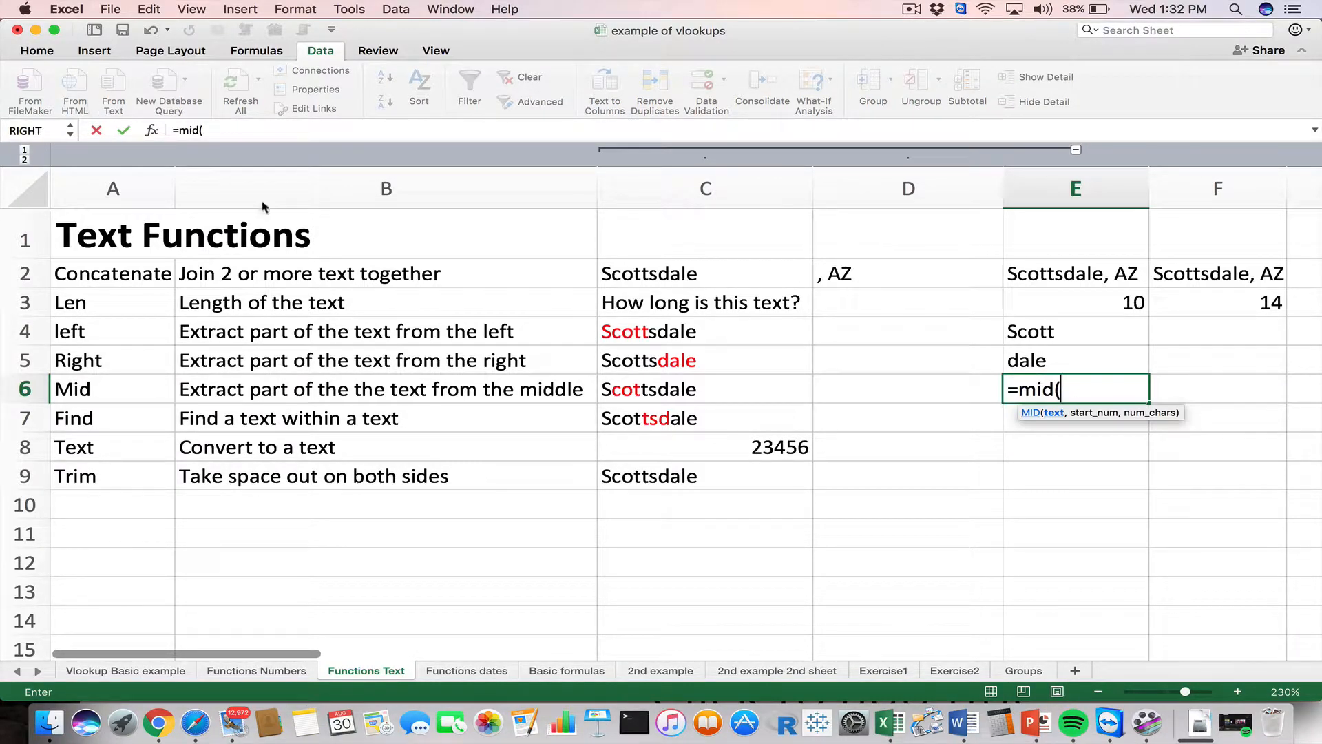
left_click(638, 388)
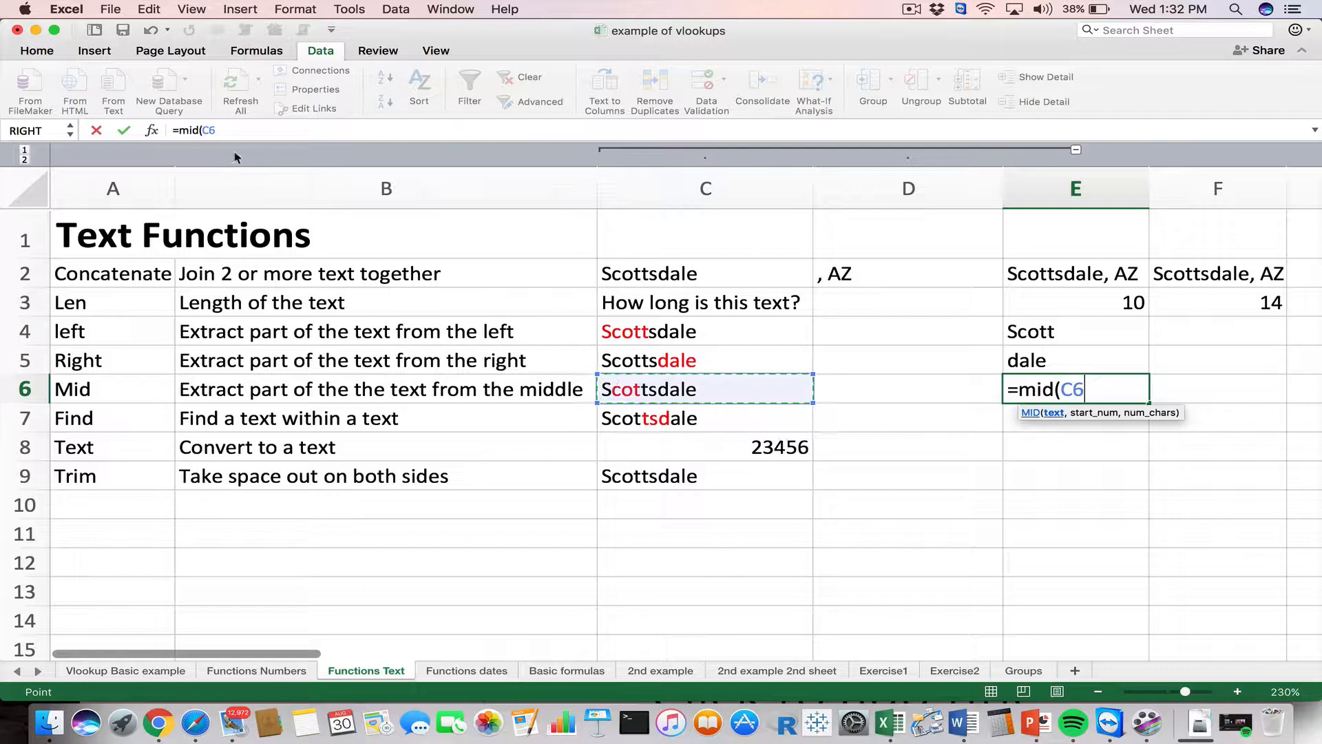
left_click(218, 122)
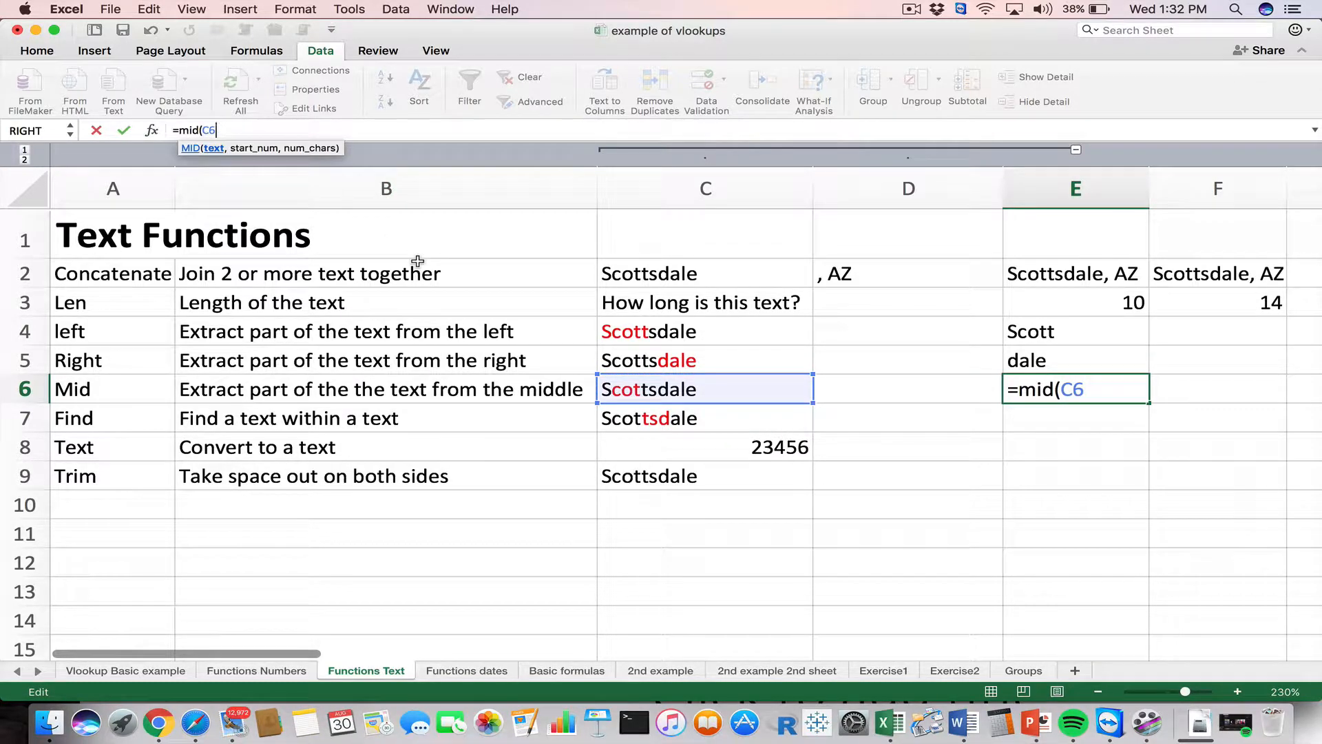
type(",")
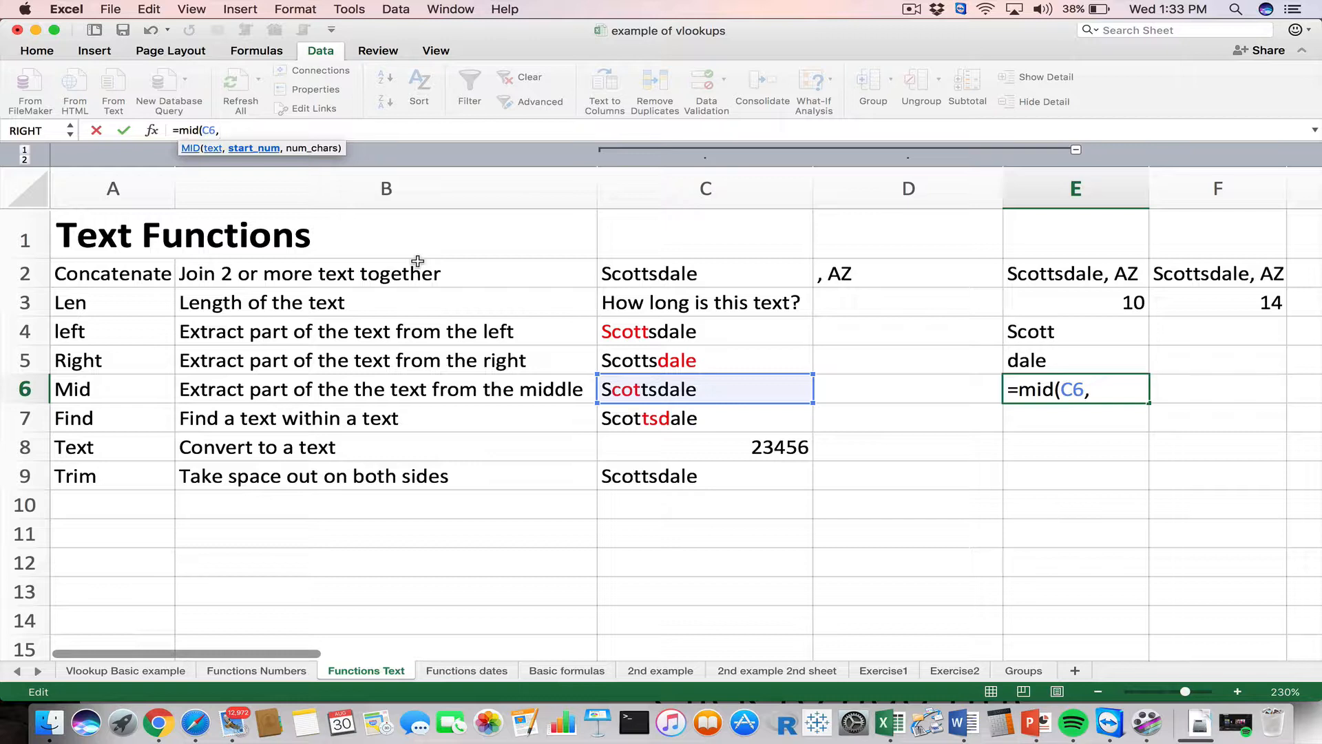
type("2,")
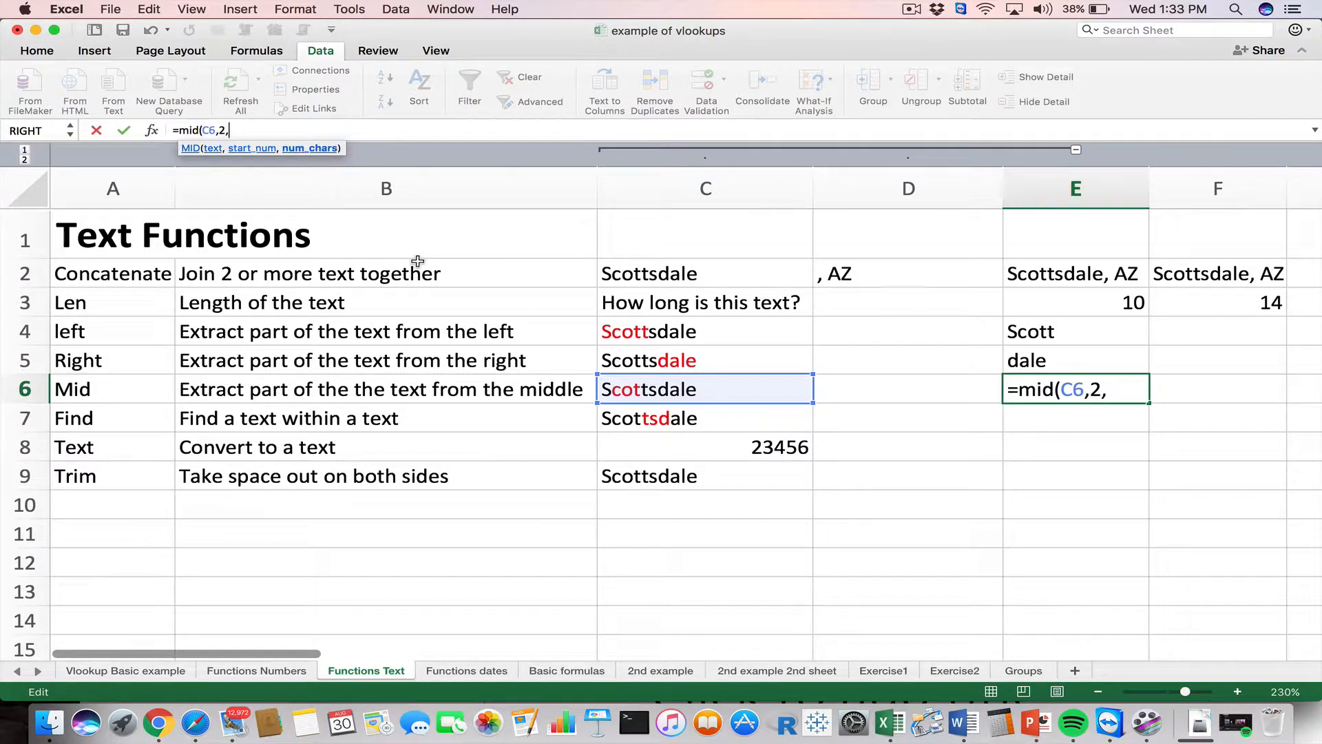
type("3)")
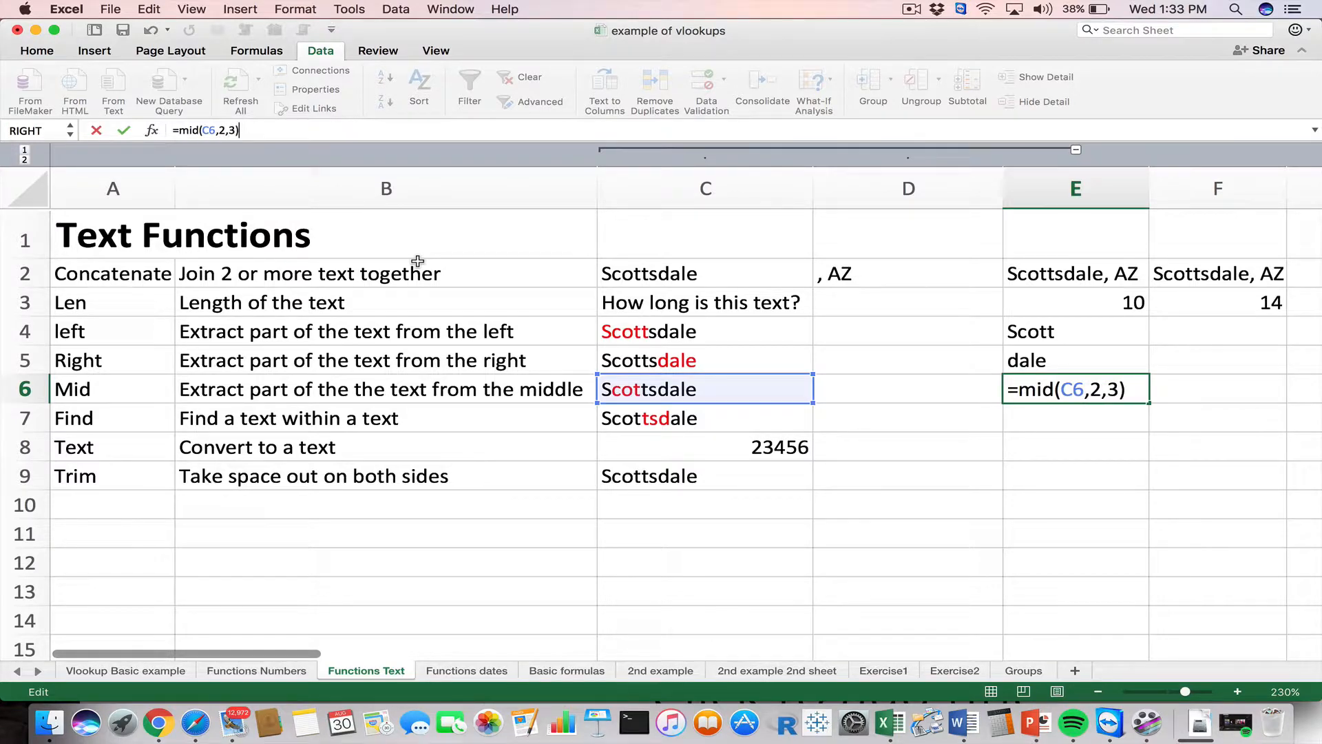
key("Return")
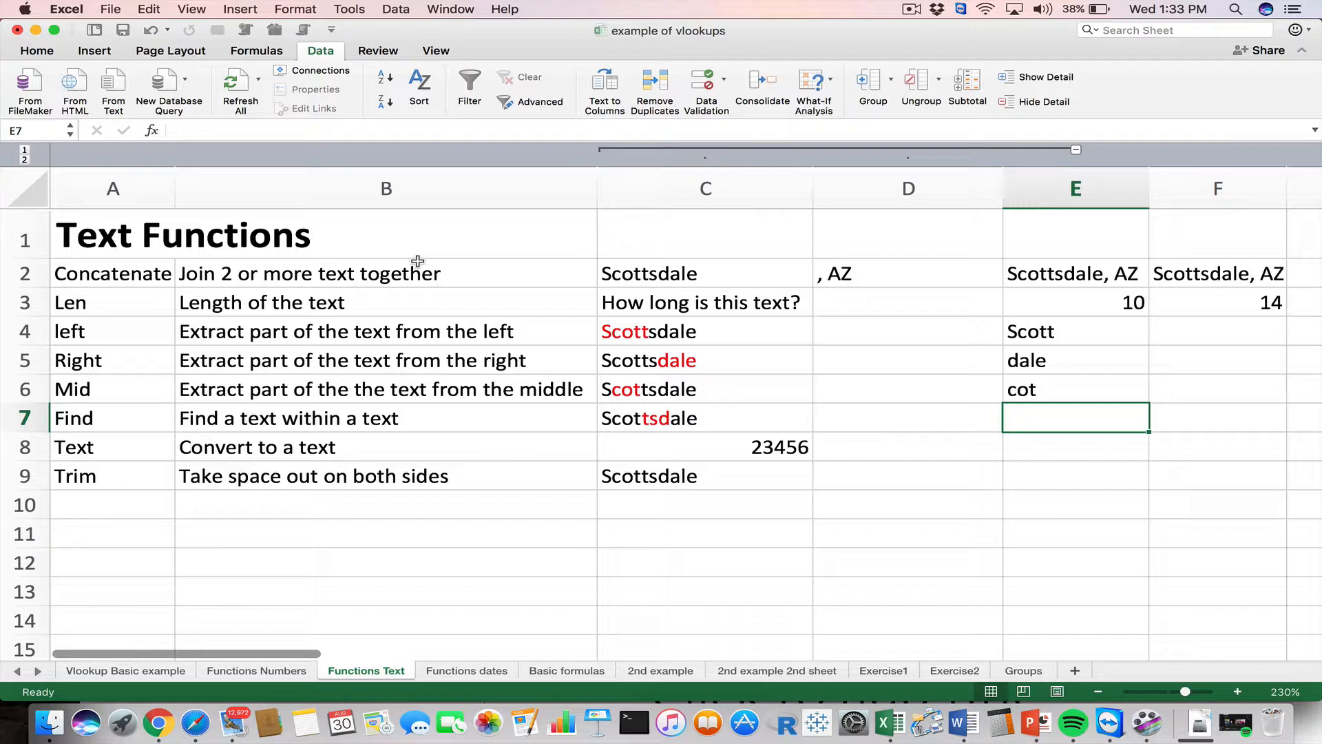
In cell E7, find the position of "tsd" within the text in C7 with =FIND("tsd",C7)
type("=")
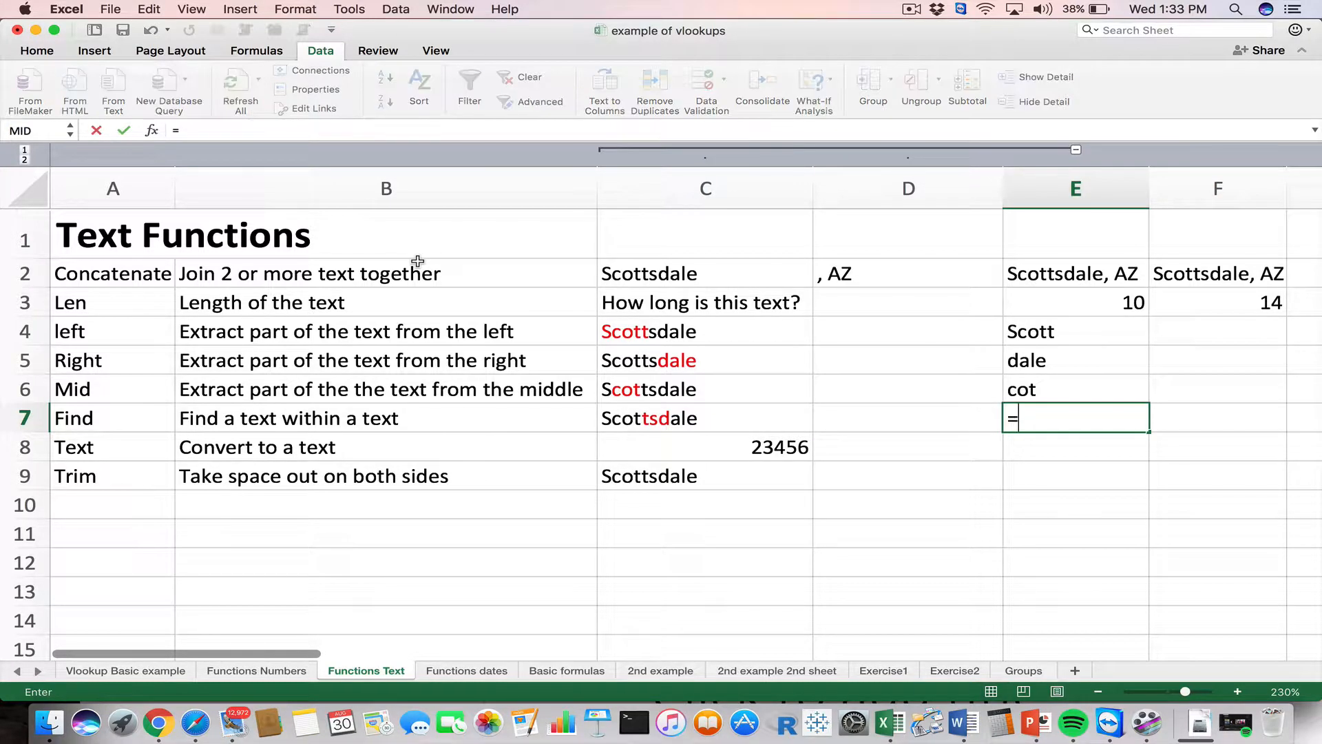
type("find(")
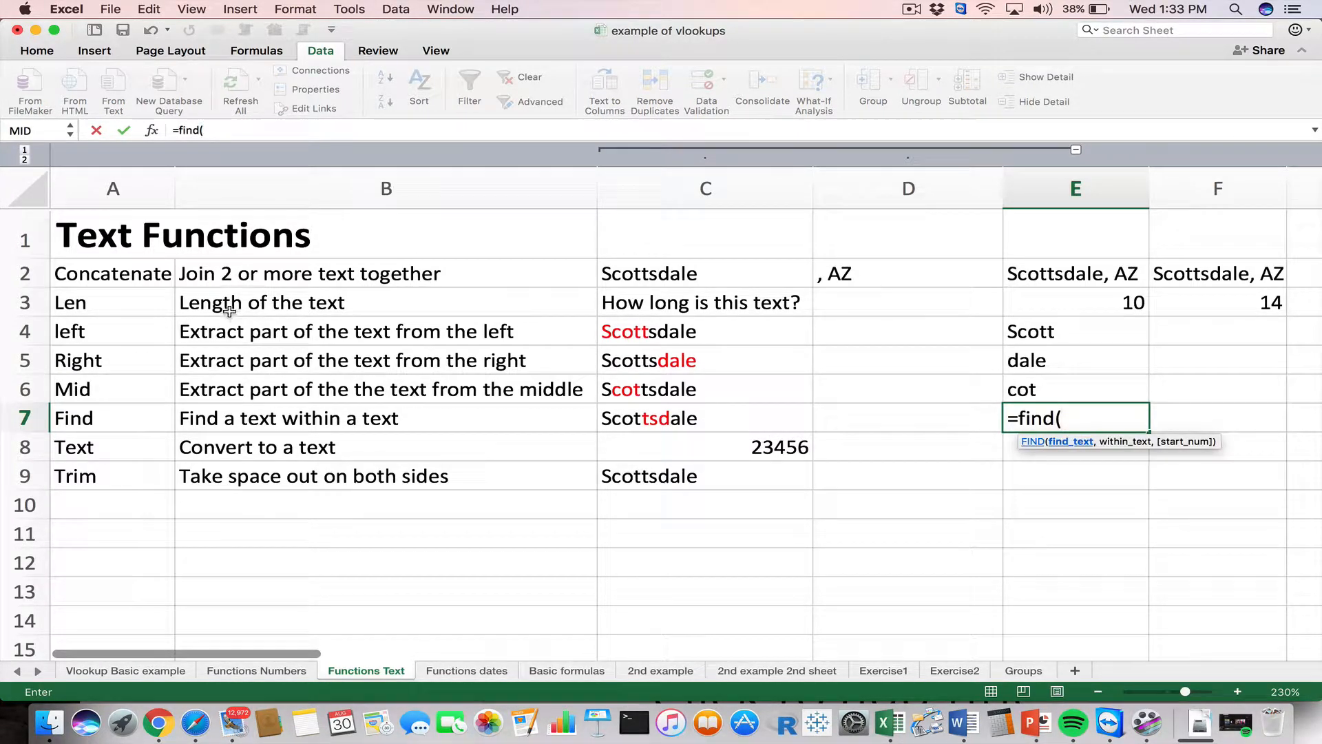
left_click(651, 421)
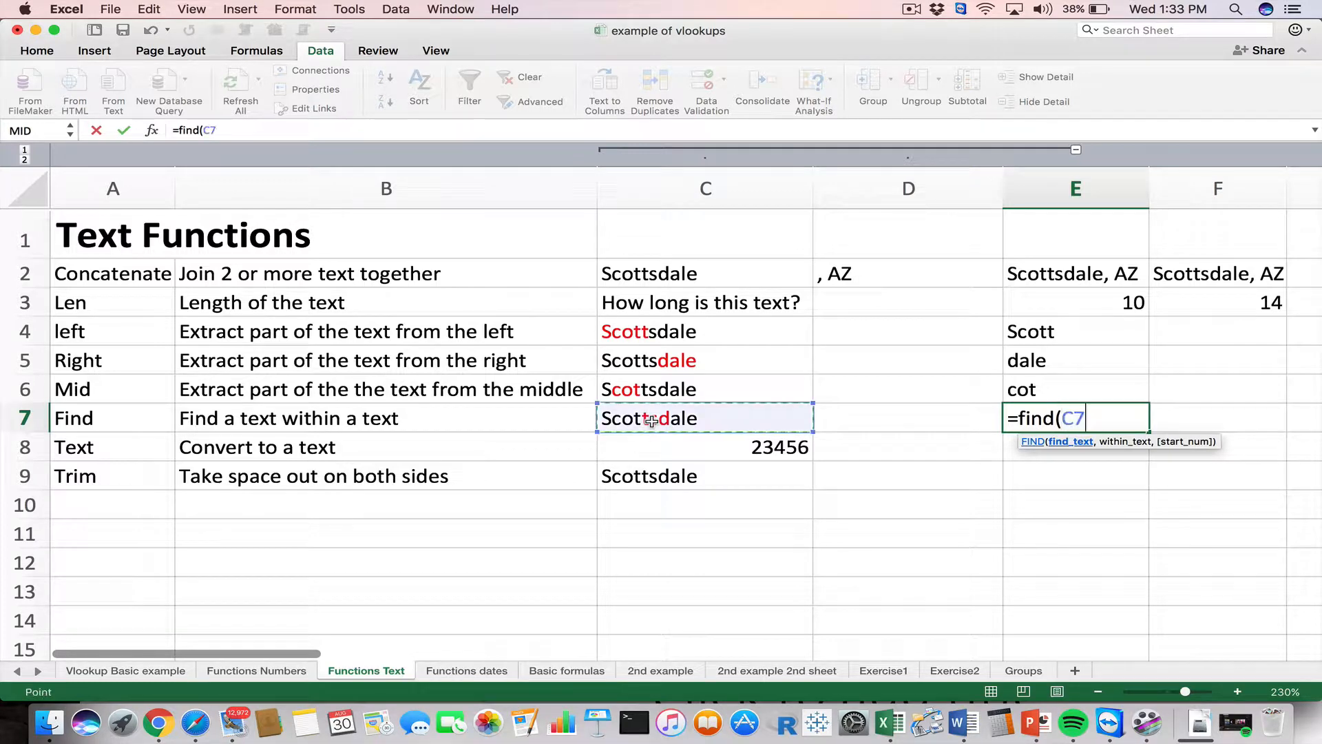
left_click(204, 120)
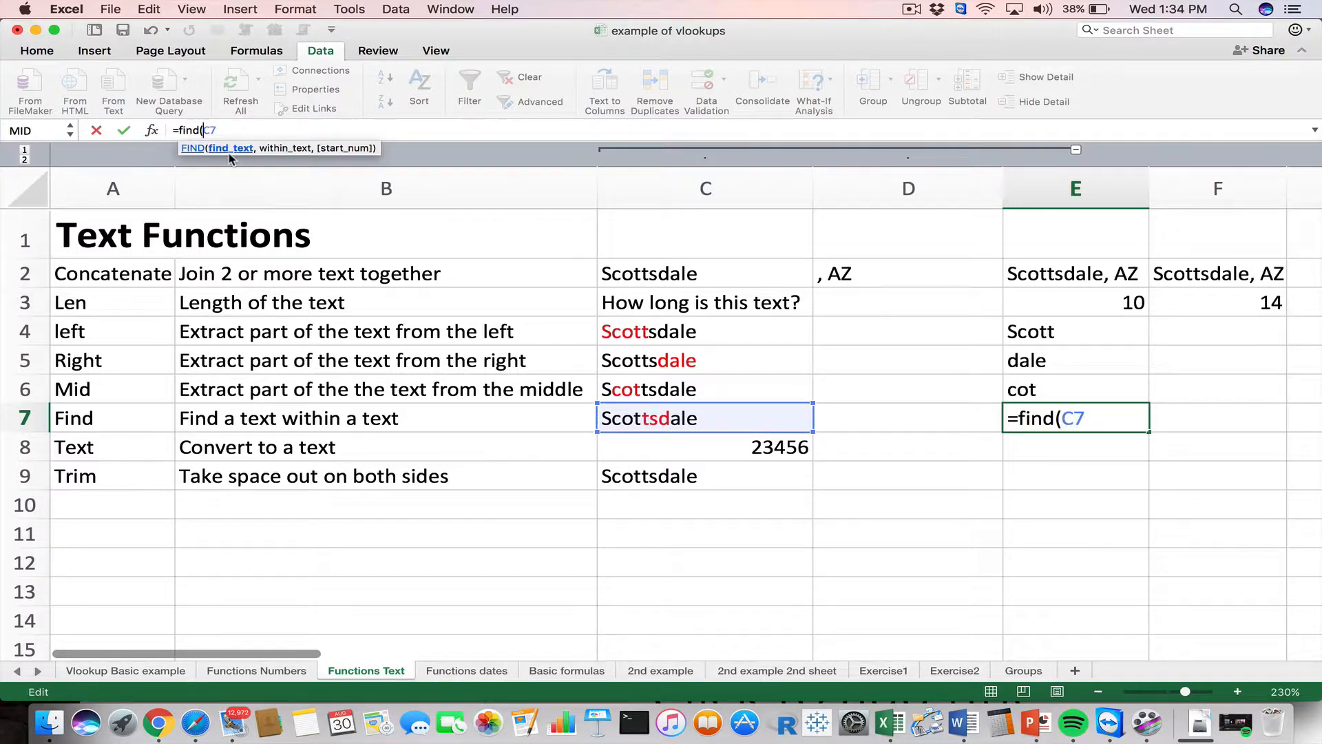
type("\"t")
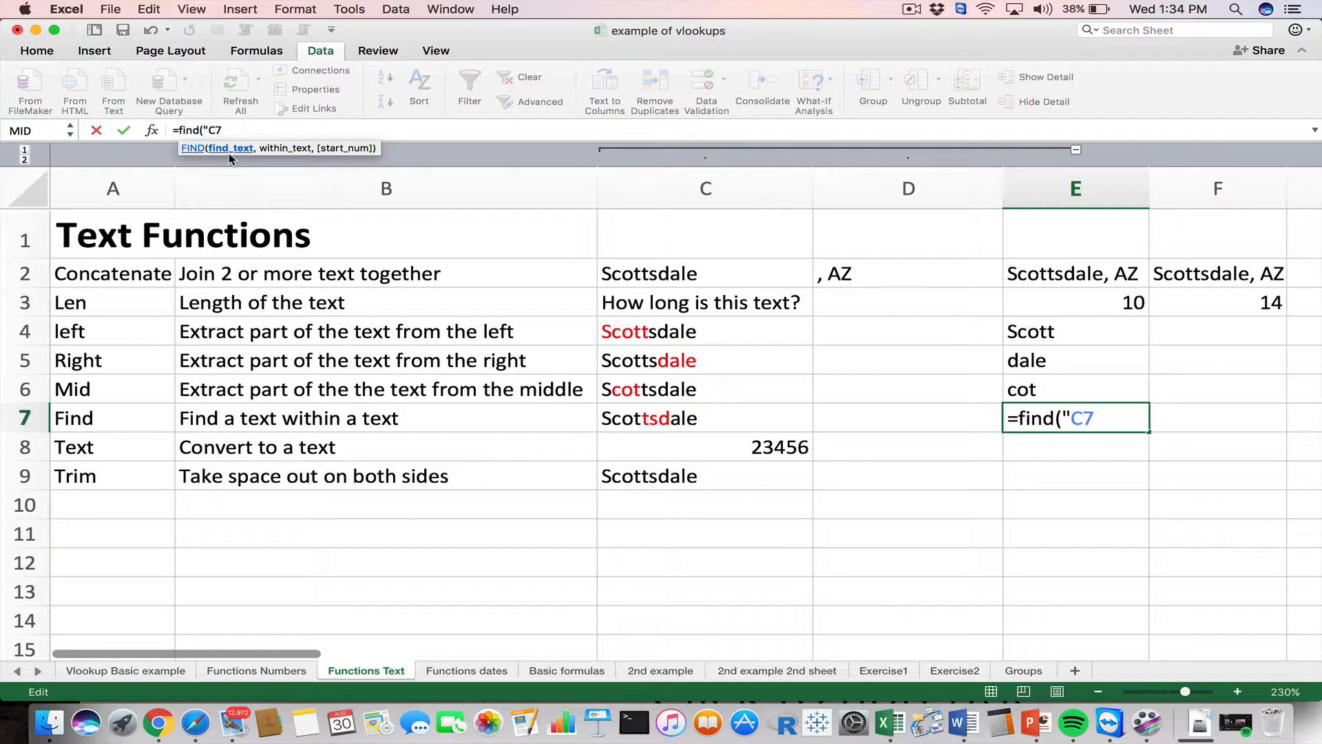
type("sd\",")
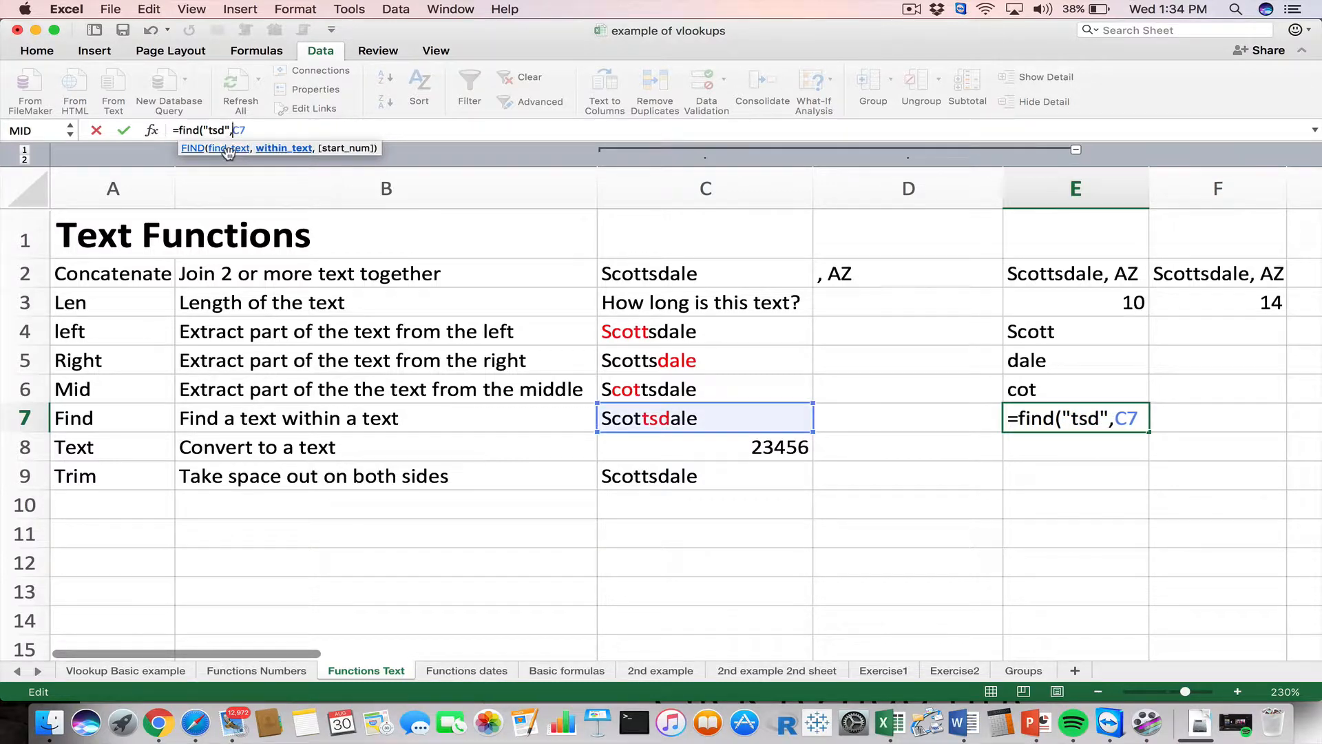
left_click(254, 126)
type(",")
key("BackSpace")
type(")")
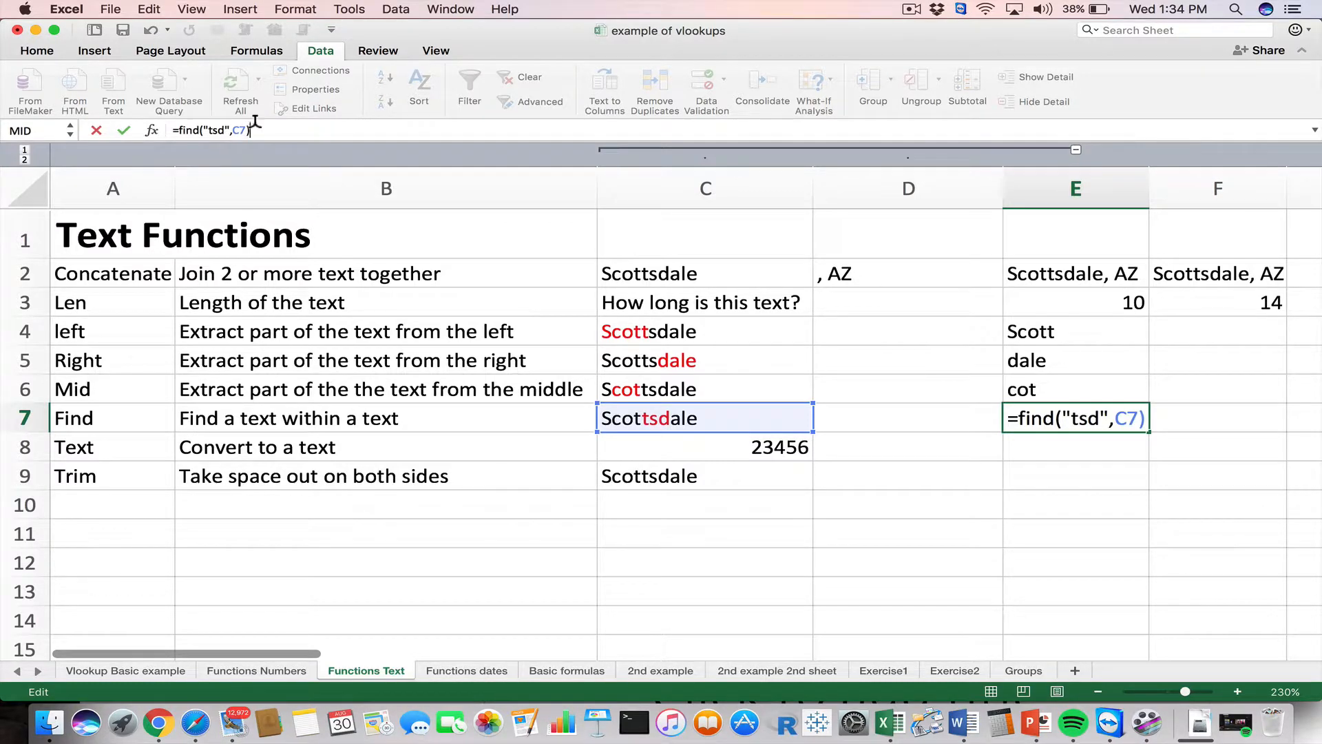
key("Return")
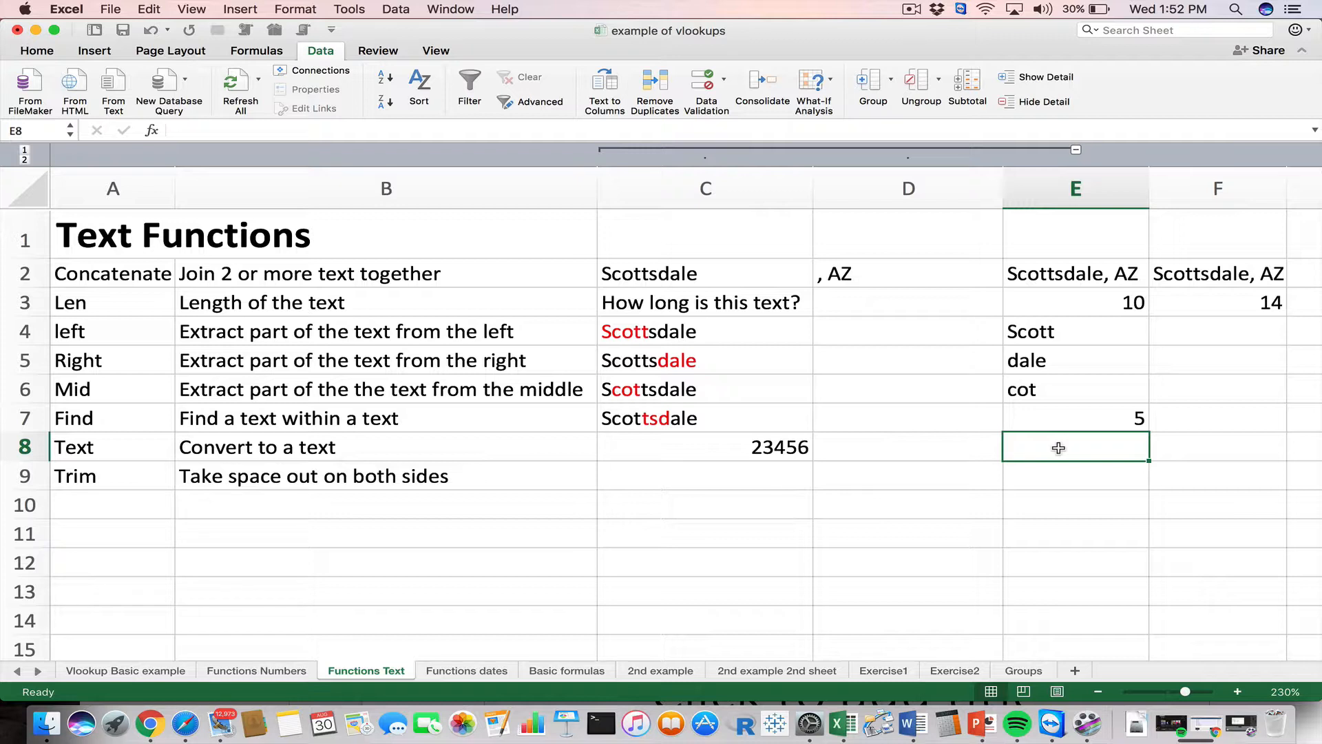
In cell E8, convert the number in C8 to dollar-formatted text with =TEXT(C8,"$0.00")
type("=text(")
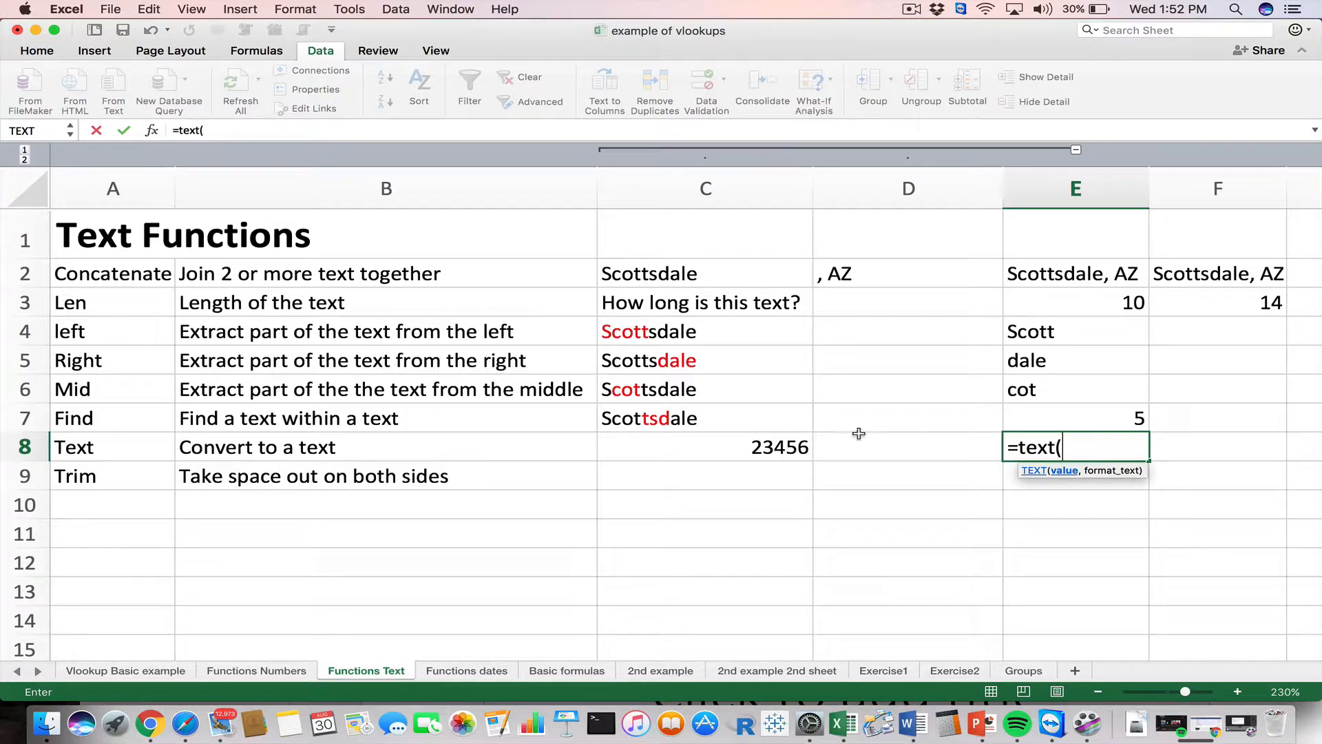
left_click(790, 449)
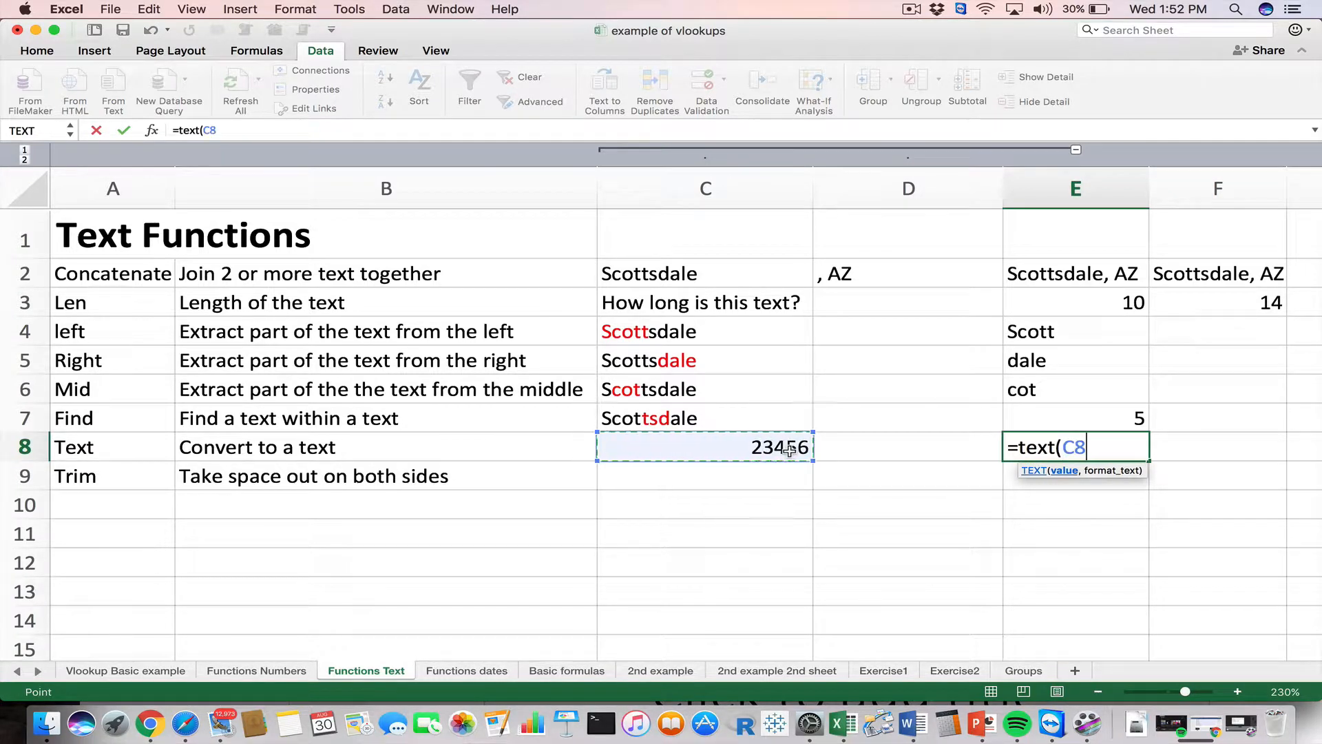
type(",\"")
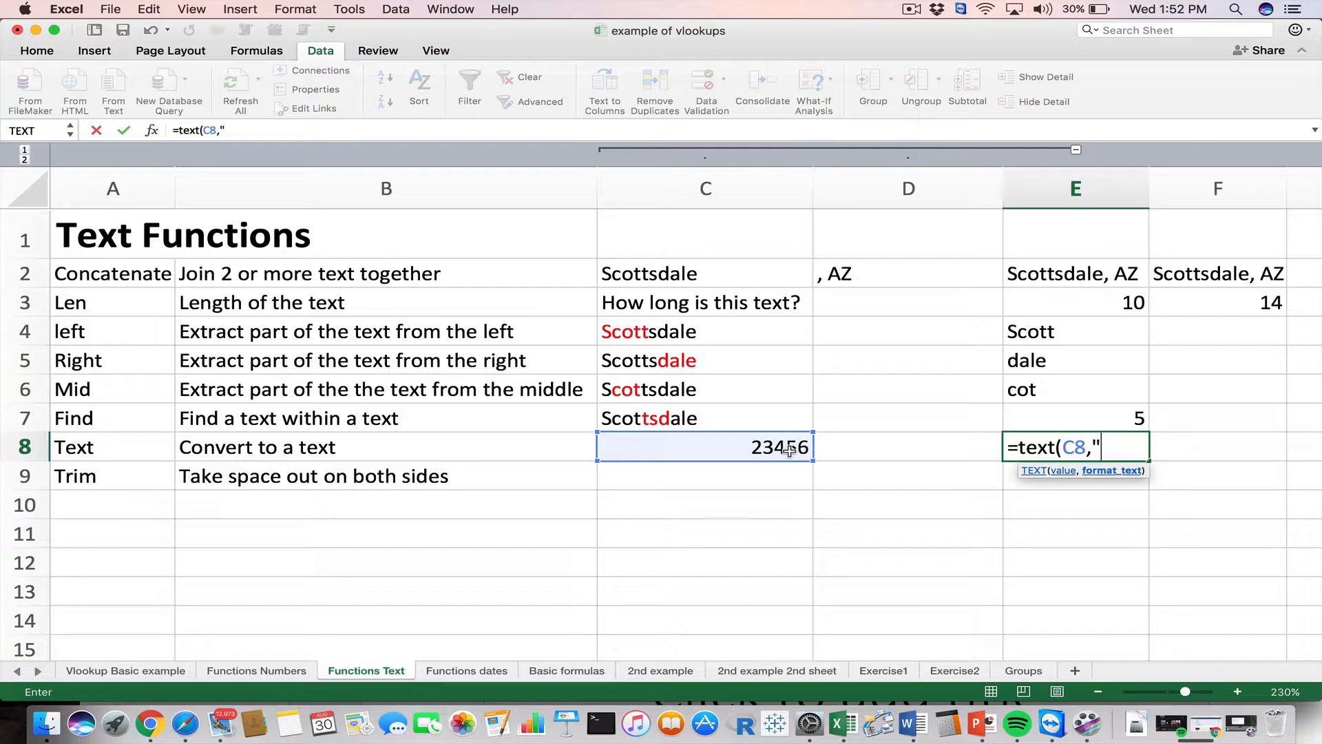
type("$0.00\")")
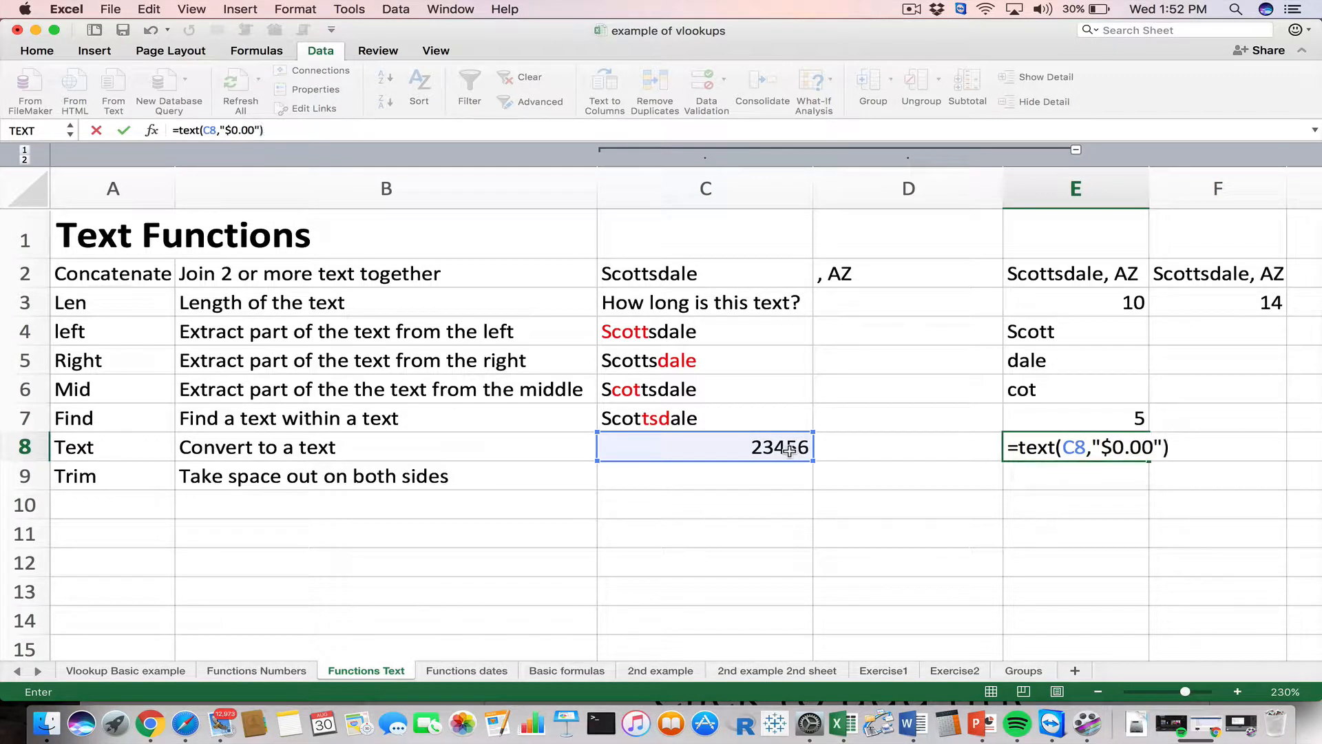
key("Return")
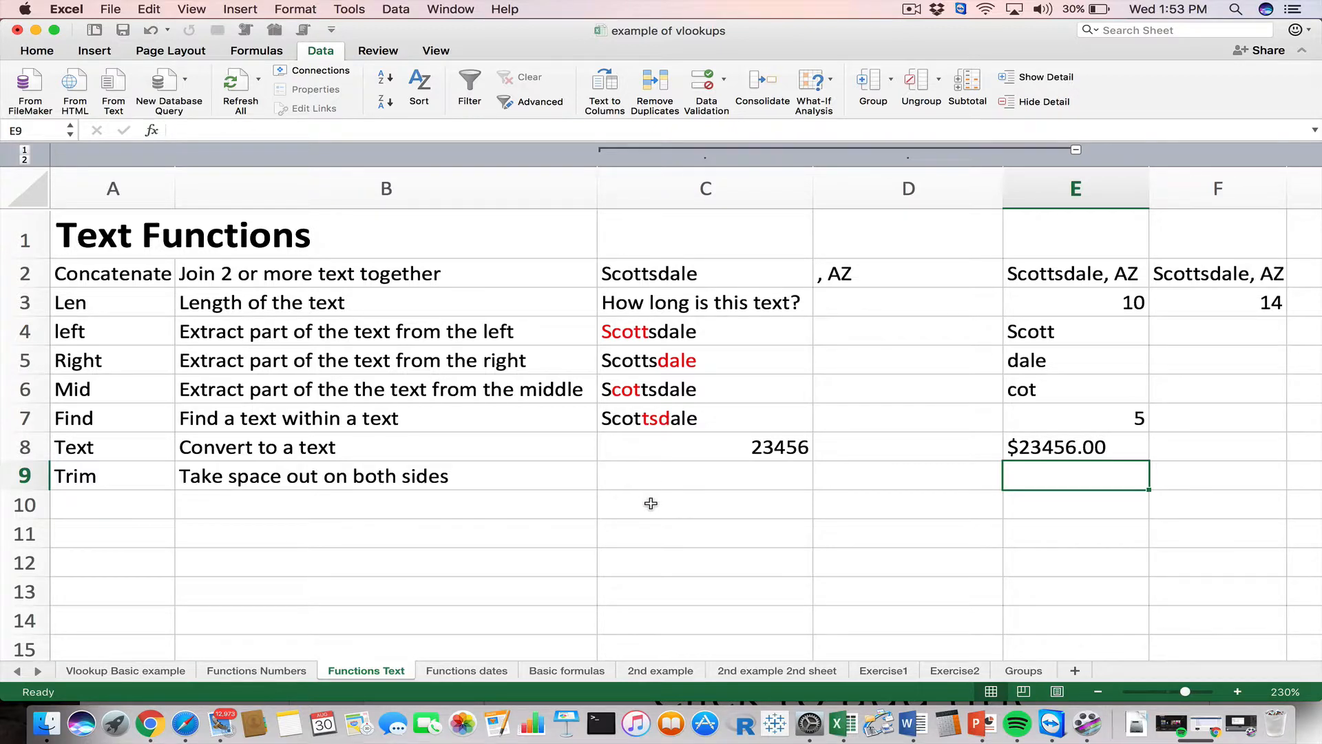
Enter the text Scottsdale in cell C9 with extra spaces before and after the word
left_click(652, 470)
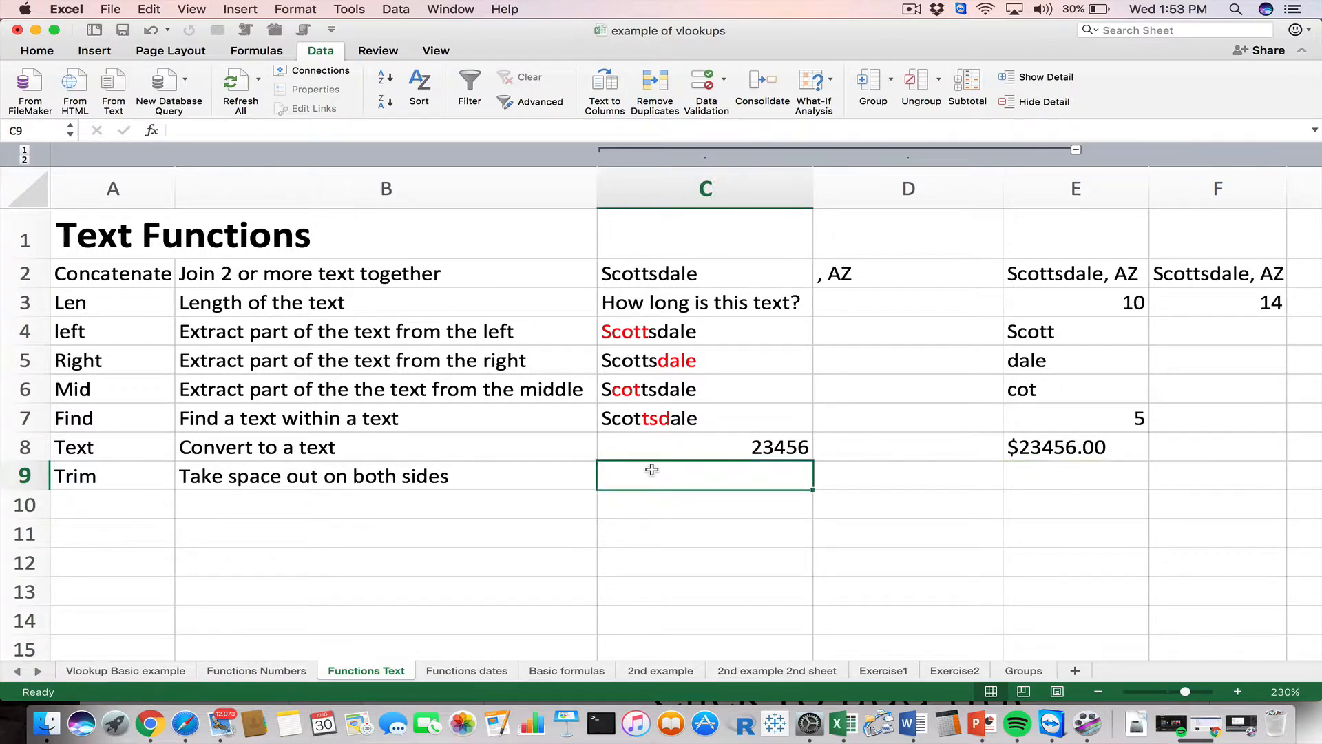
double_click(651, 470)
type("Scottsdale")
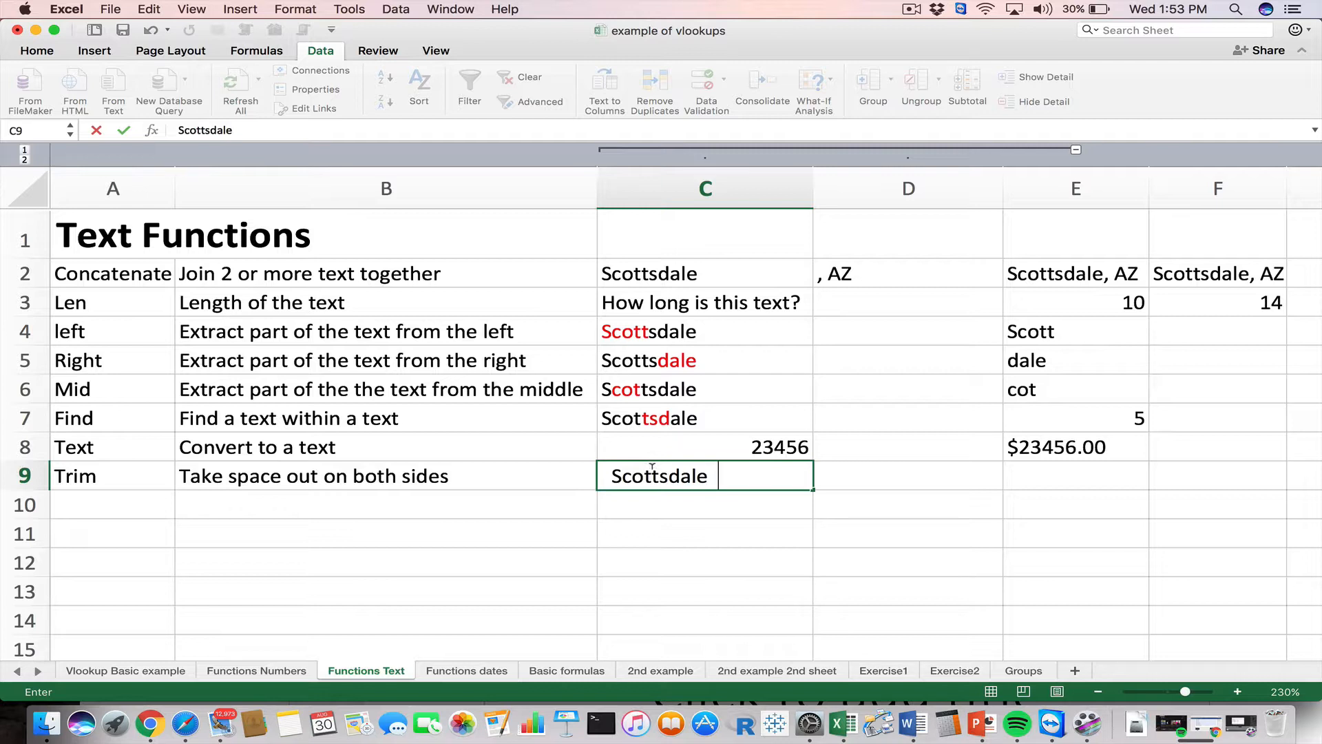
key("Return")
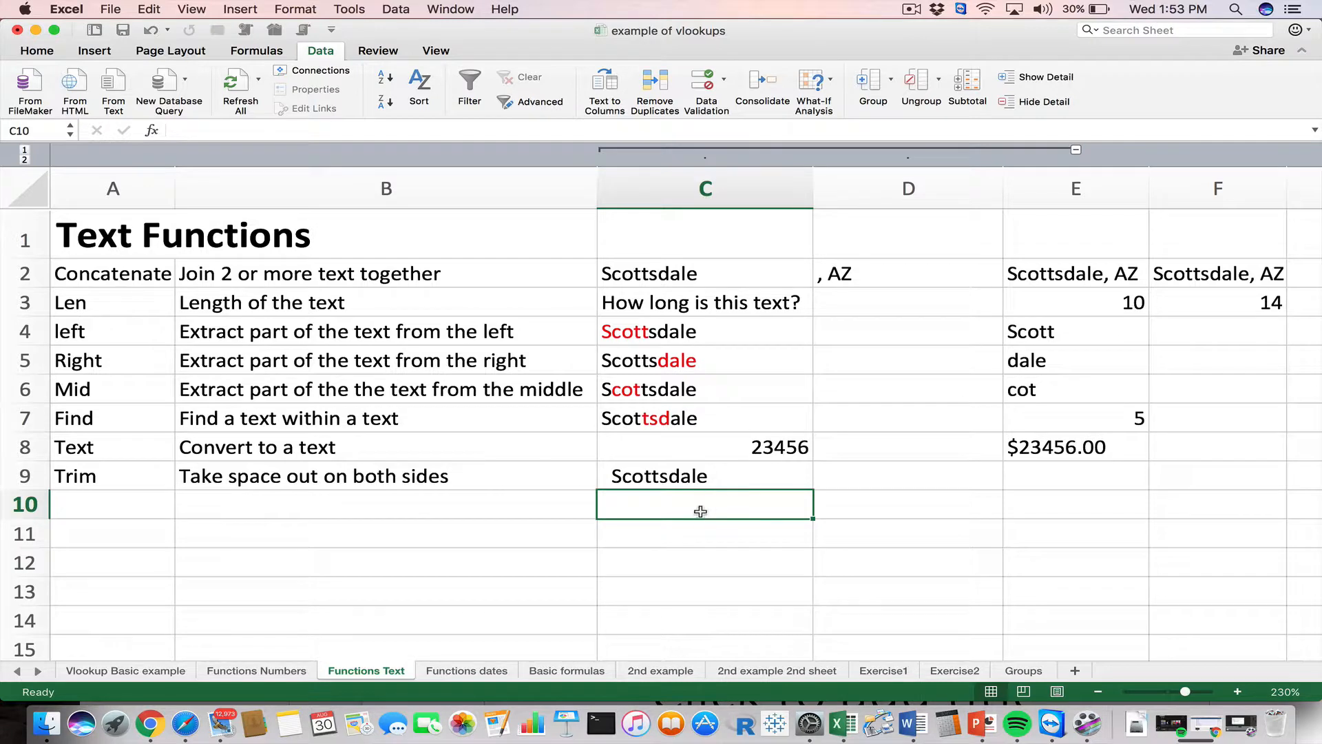
In cell D9, remove the surrounding spaces from the text in C9 with =TRIM(C9)
left_click(866, 474)
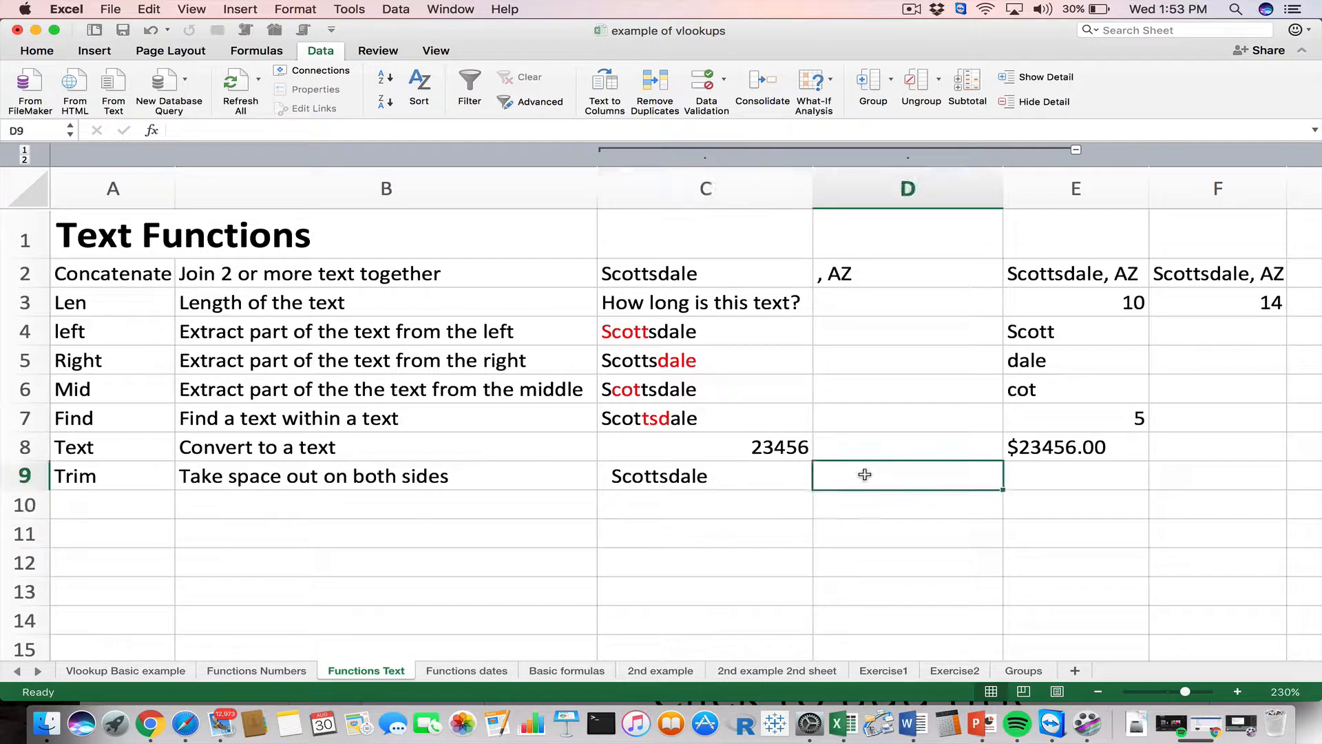
type("=")
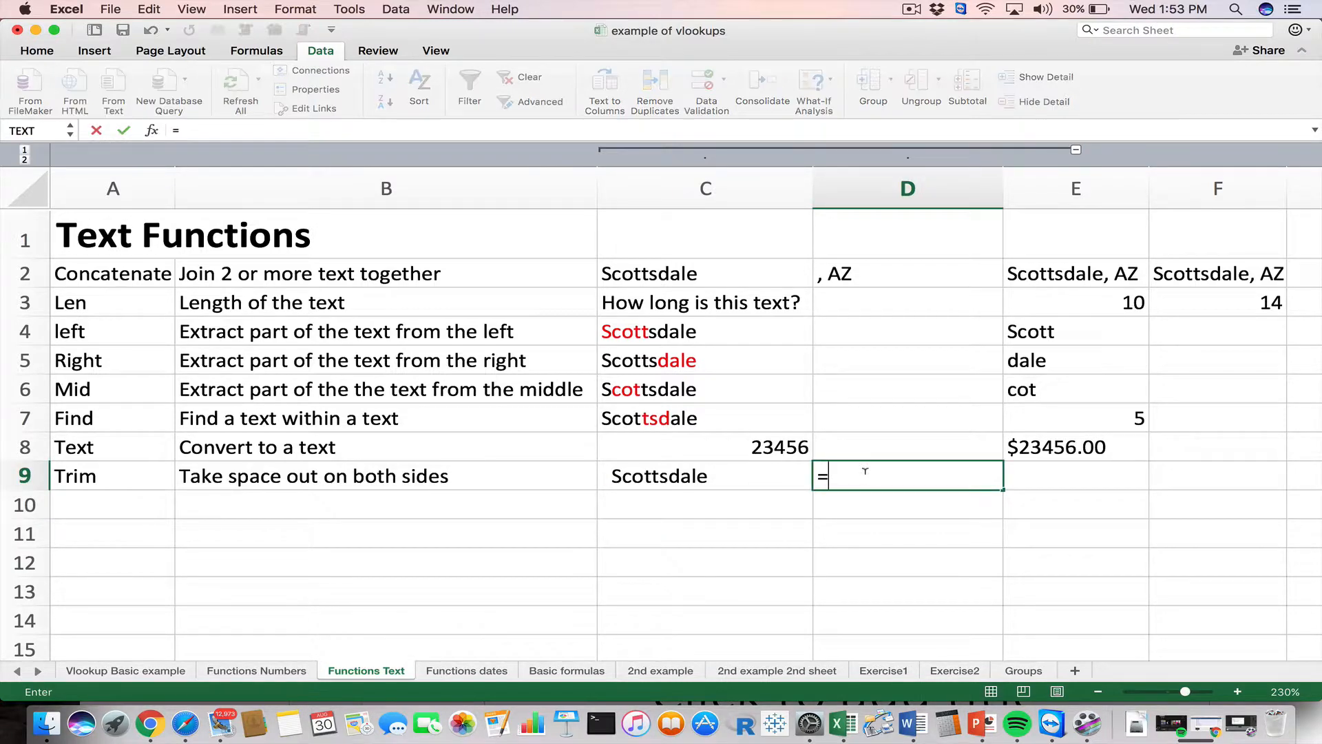
type("trim(")
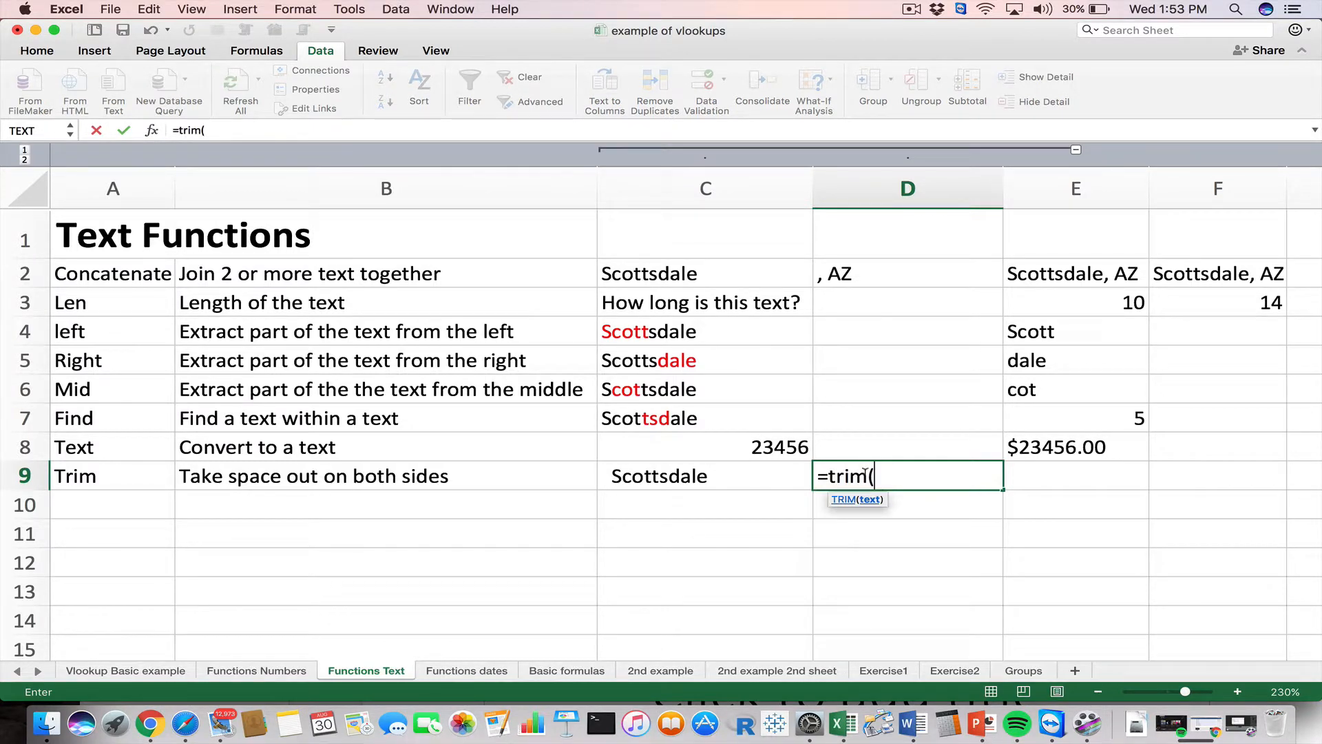
left_click(699, 475)
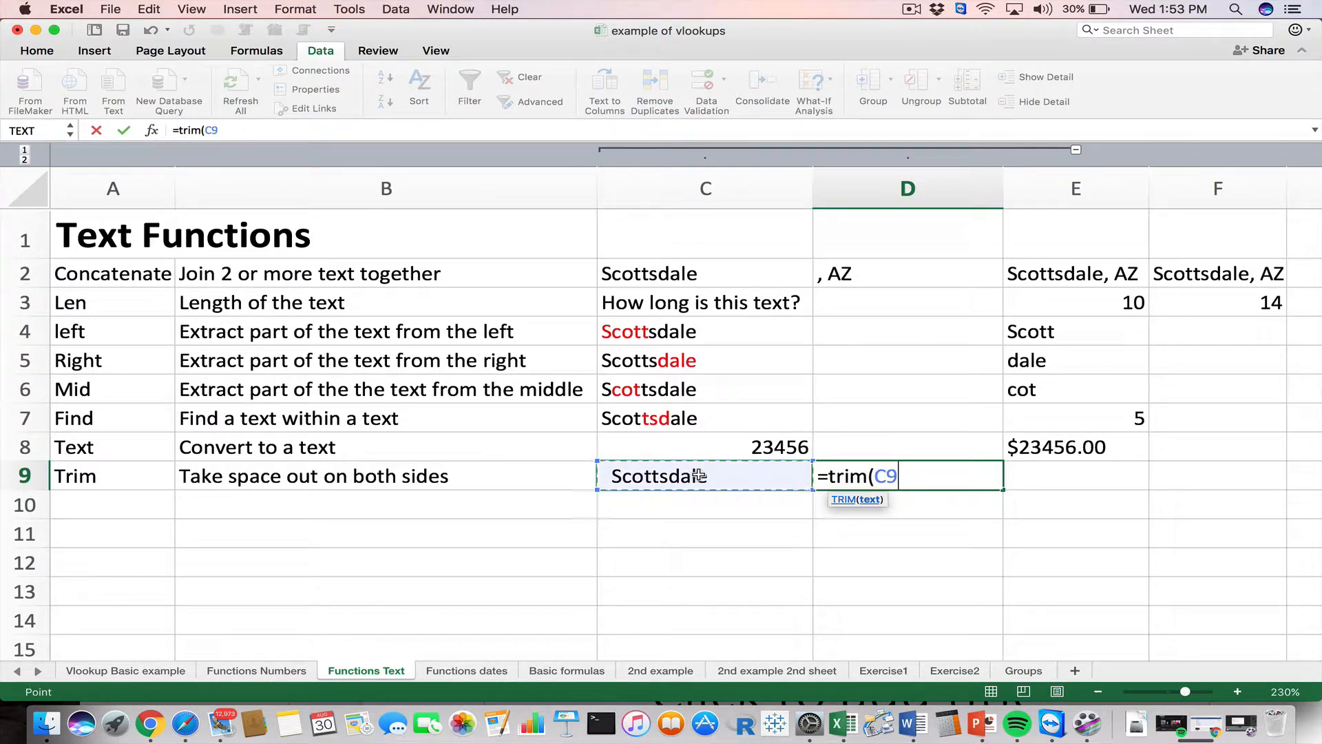
type(")")
key("Return")
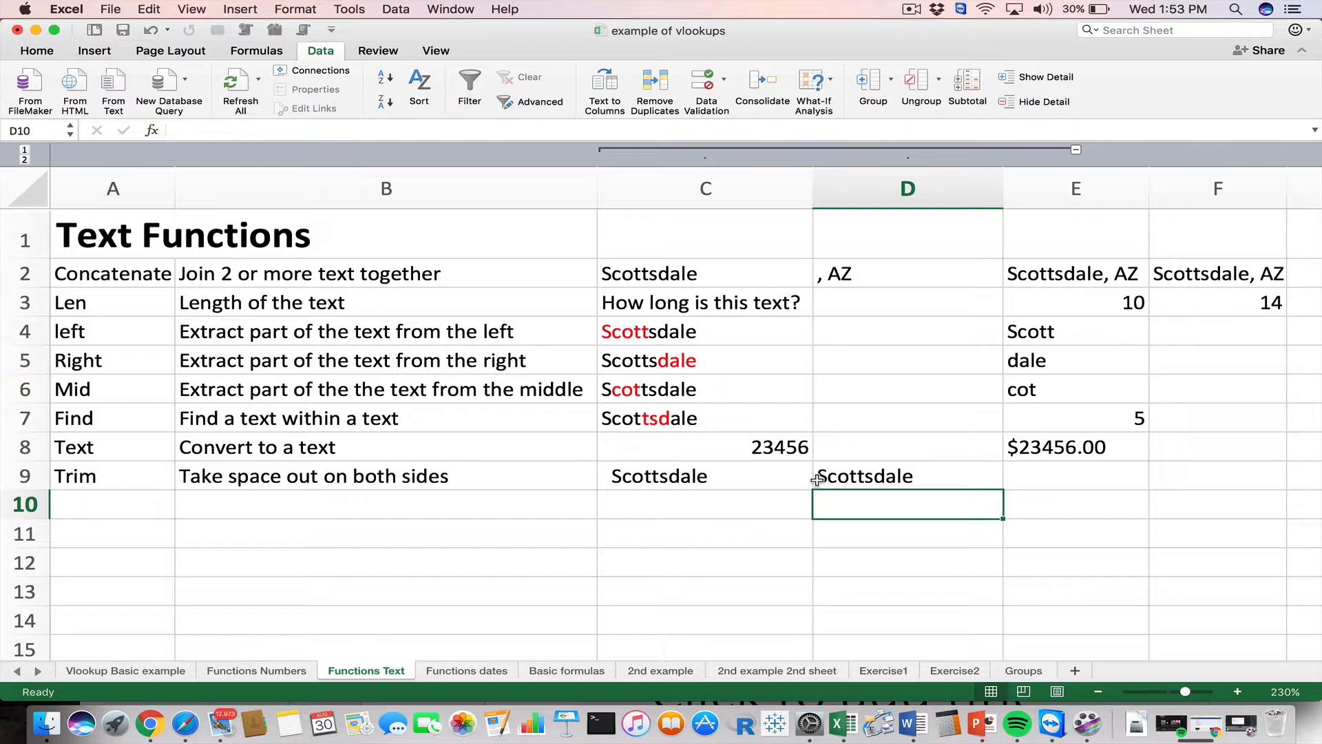
In cell C10, count the characters of the untrimmed text in C9 with =LEN(C9)
left_click(704, 509)
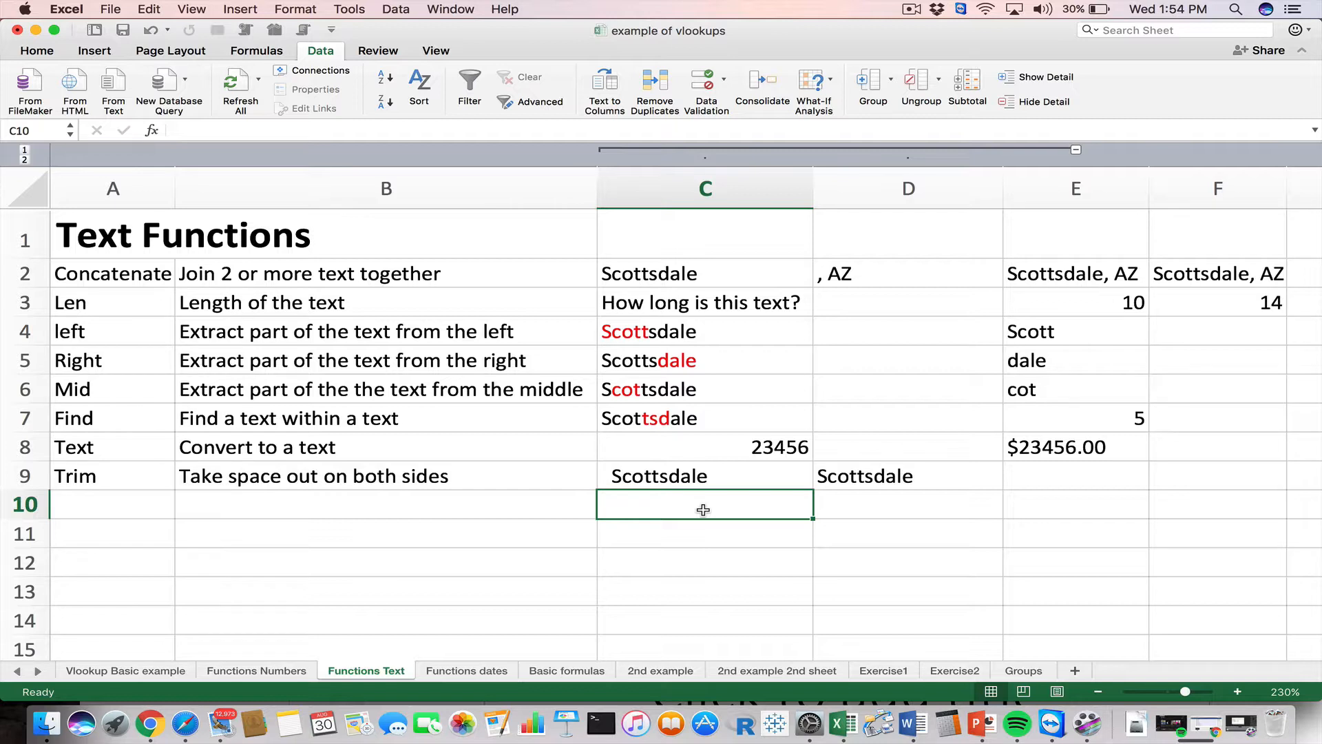
type("=")
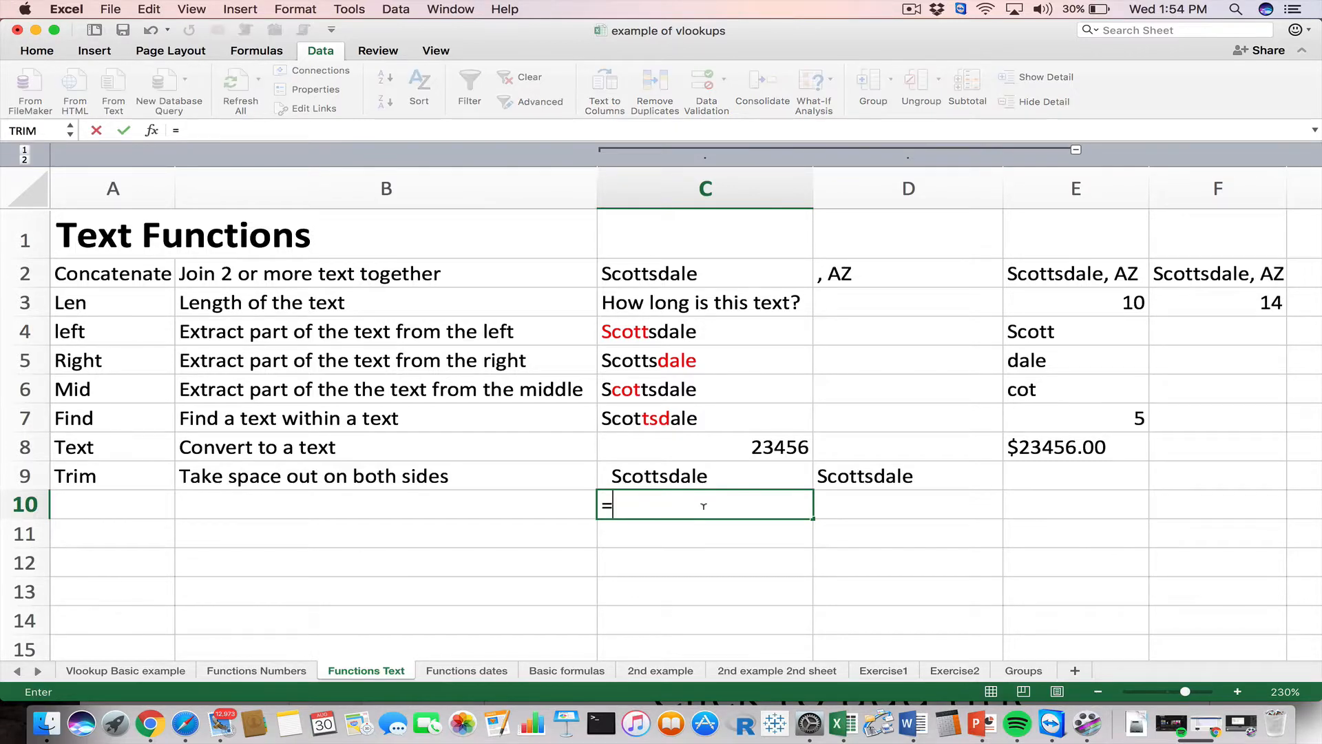
type("len(")
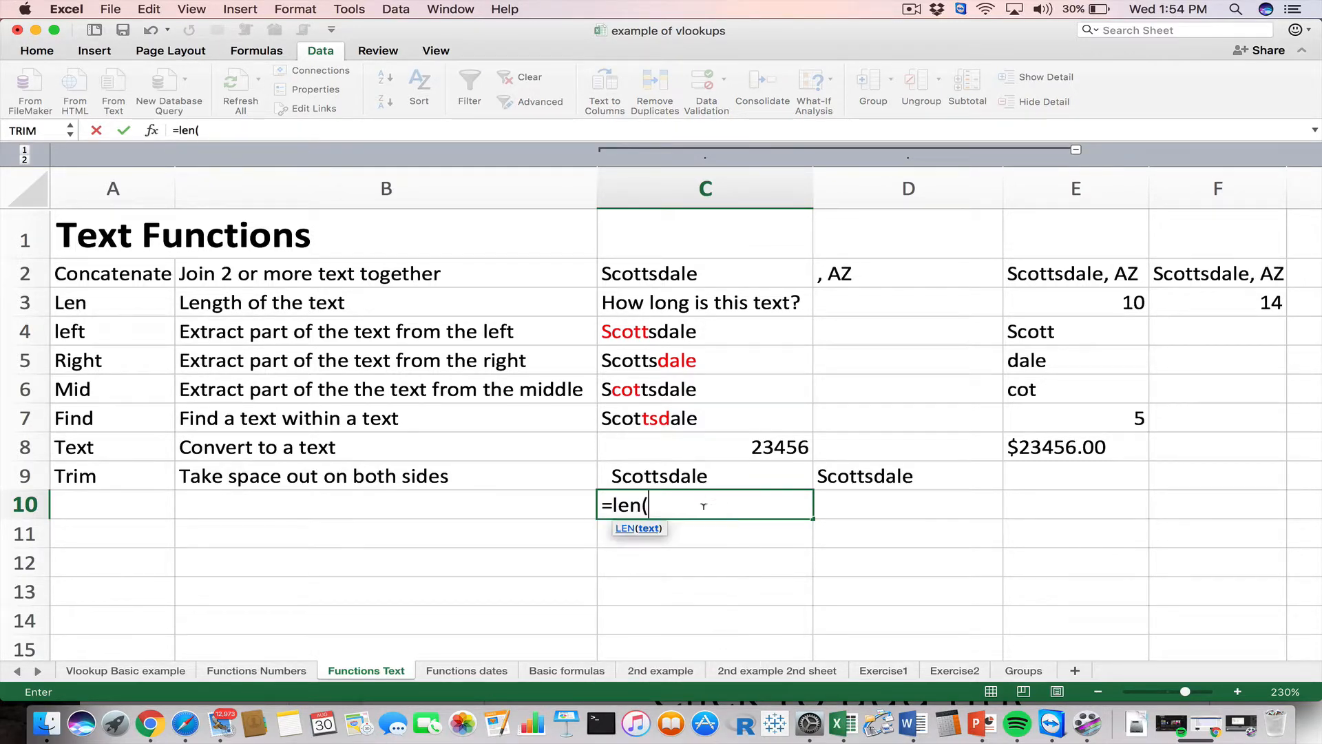
left_click(687, 473)
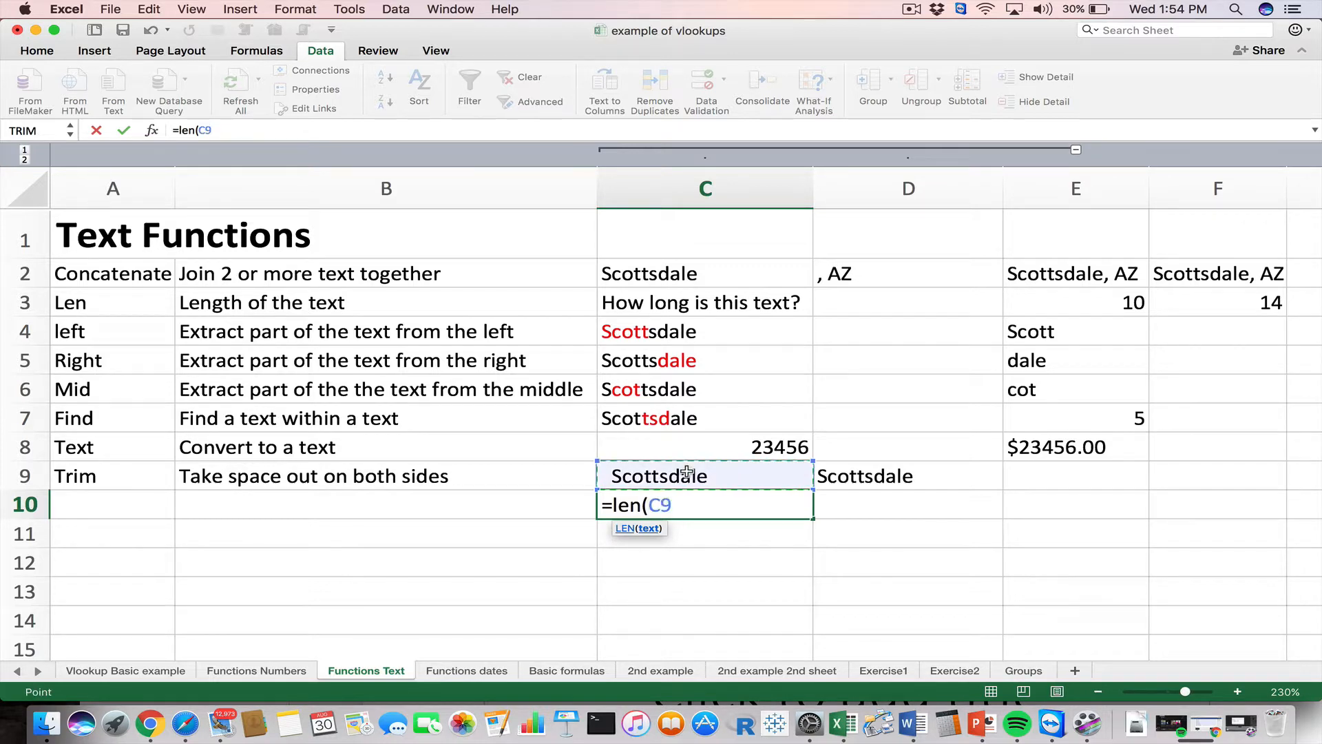
type(")")
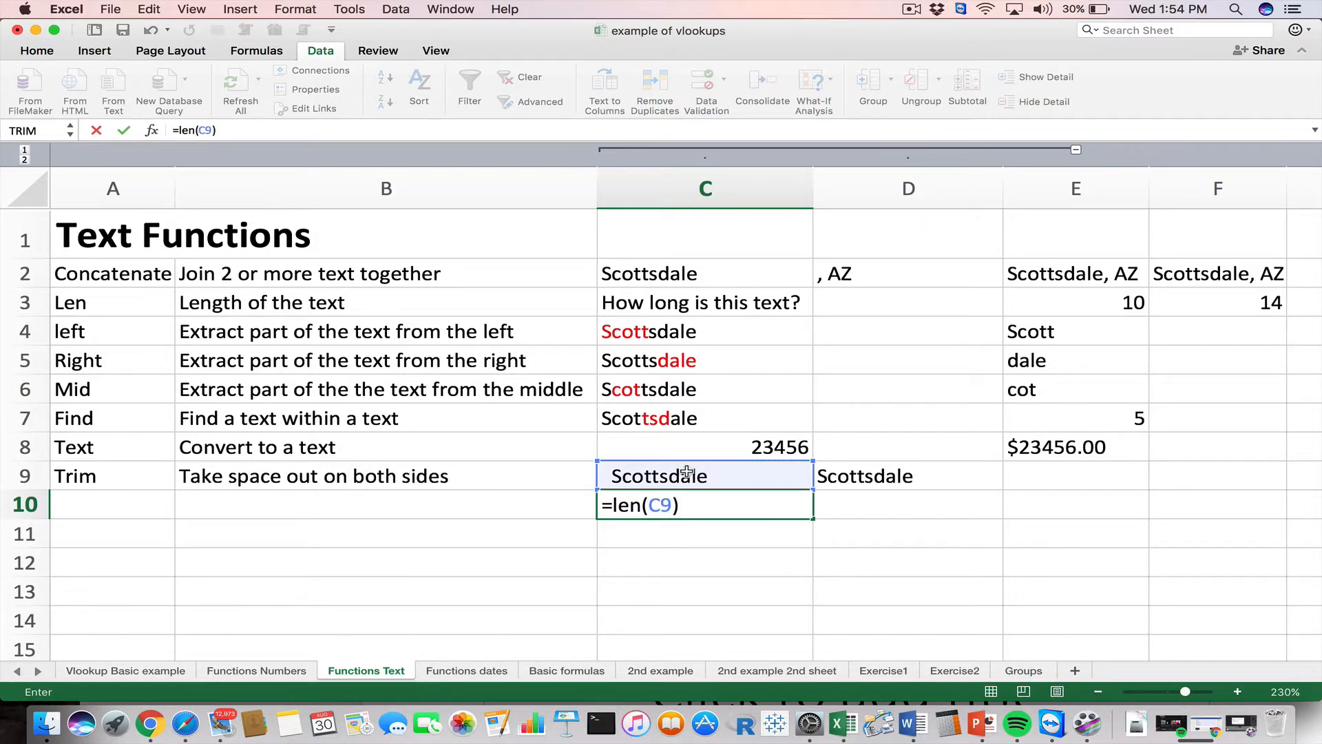
key("Return")
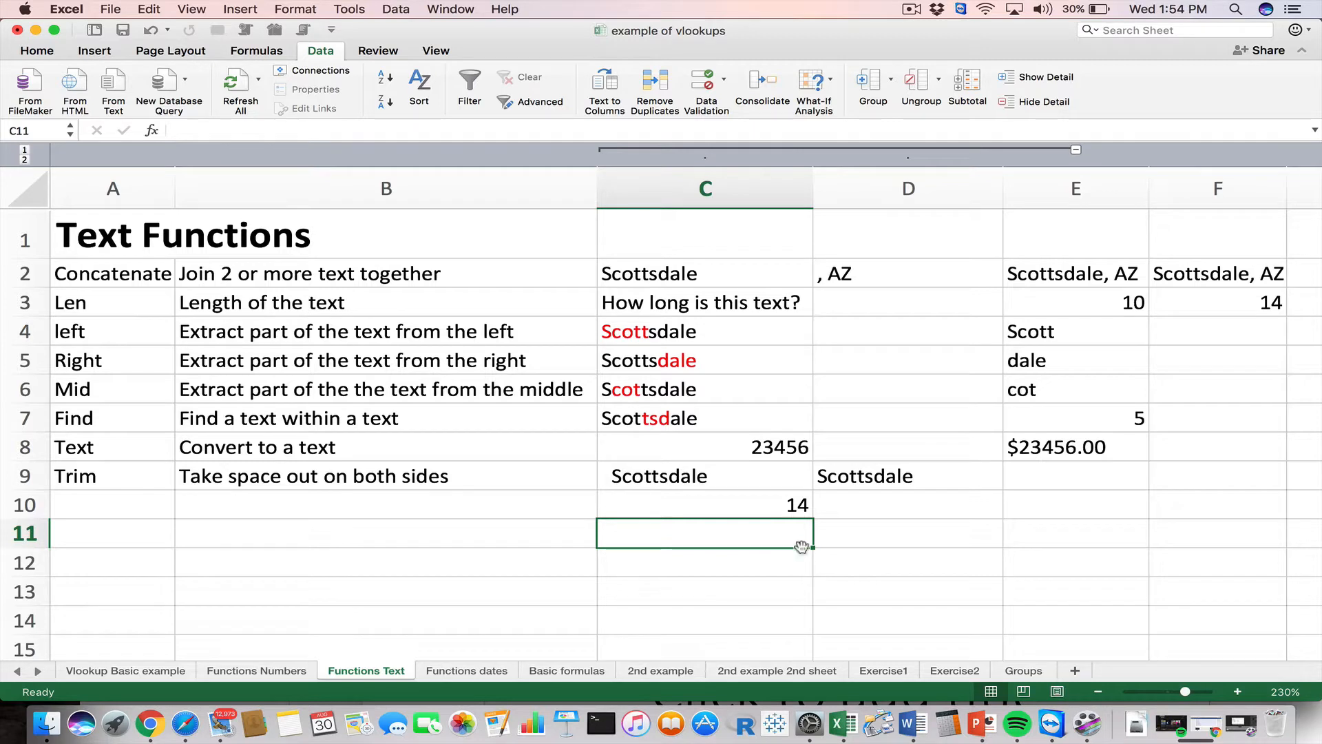
In cell D10, count the characters of the trimmed text in D9 with =LEN(D9)
left_click(854, 509)
type("=len")
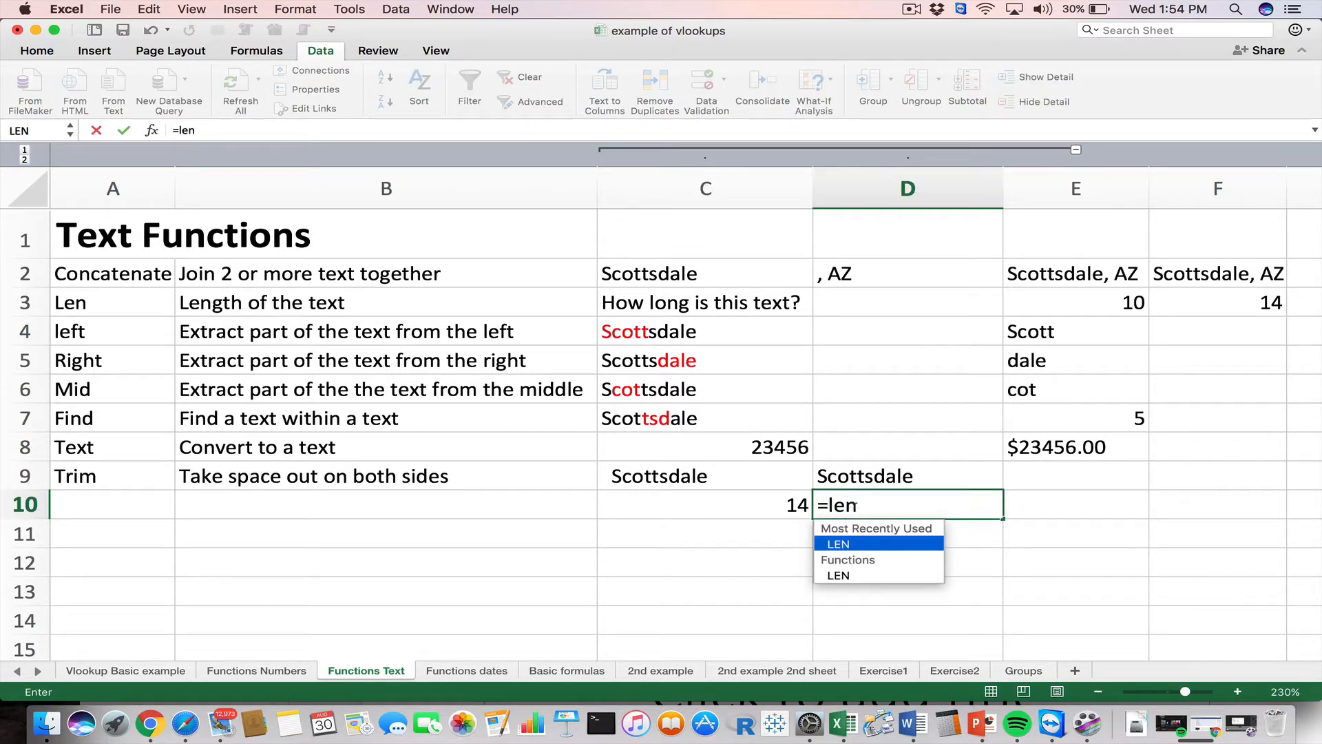
type("(")
left_click(897, 480)
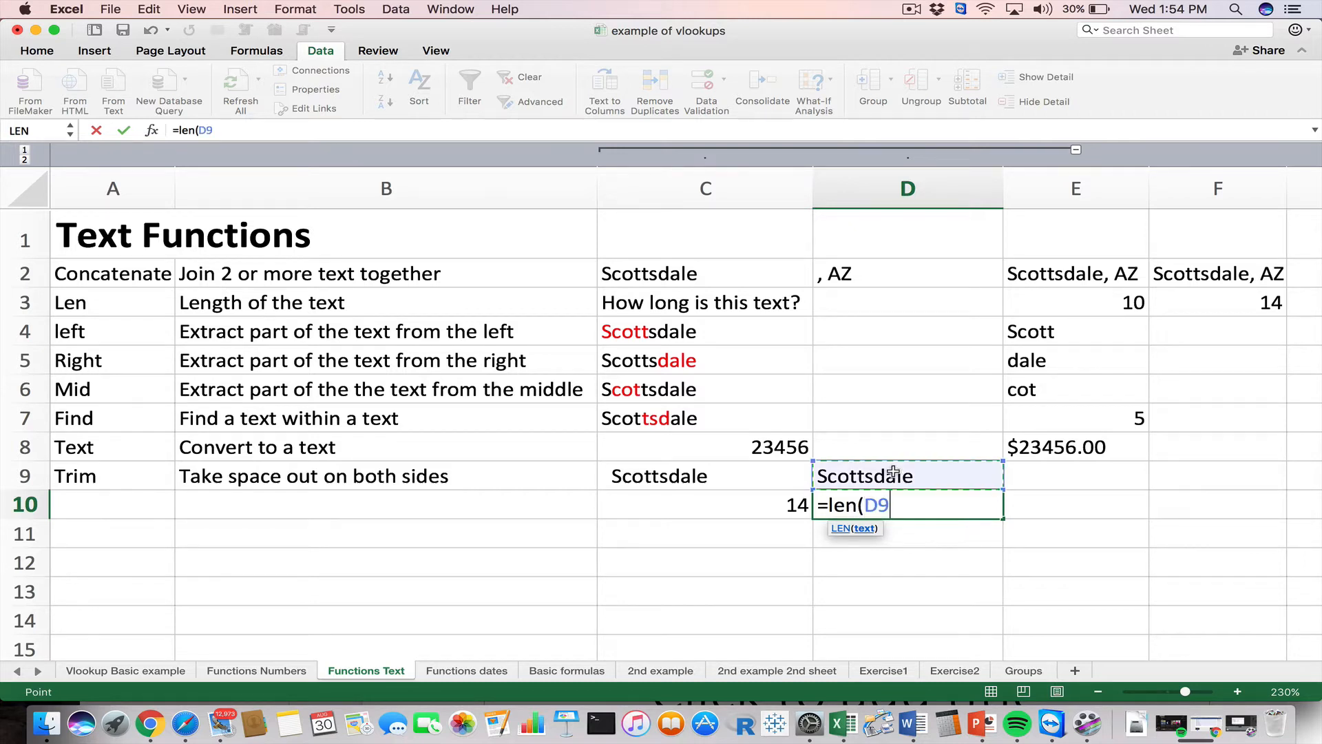
type(")")
key("Return")
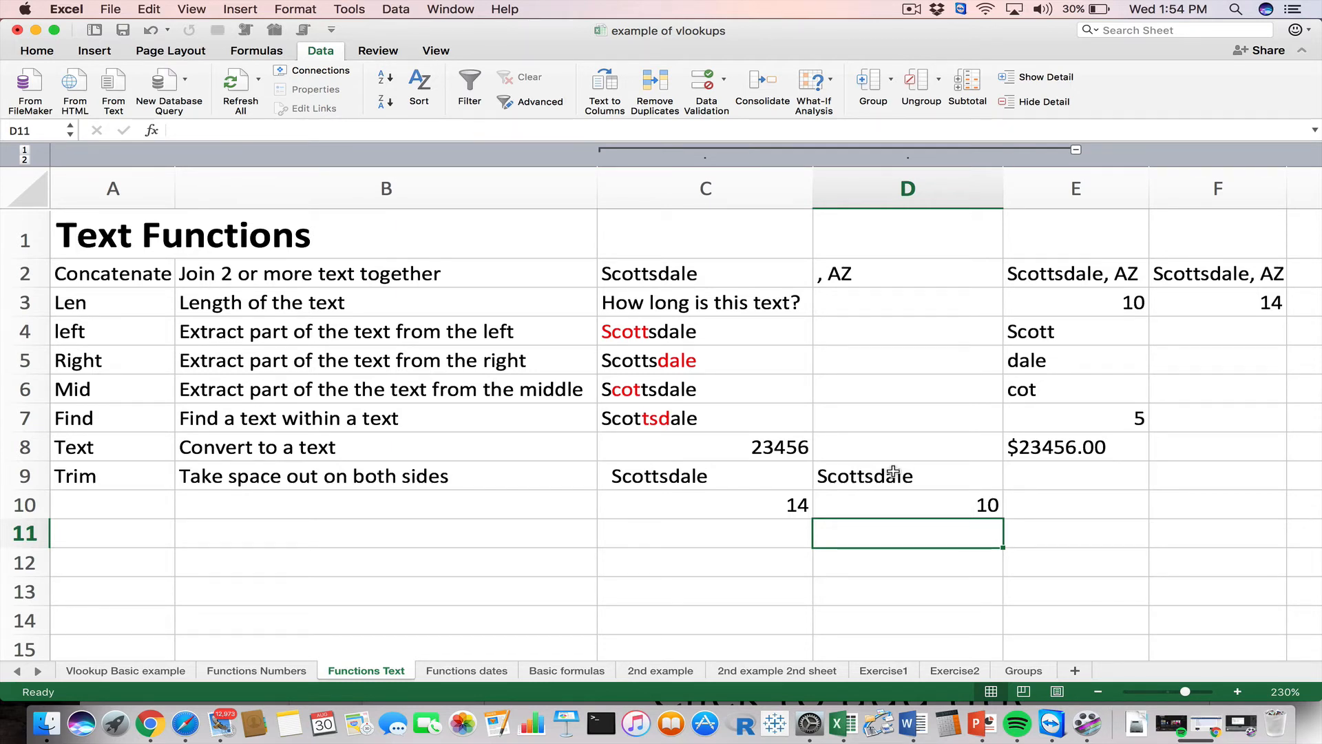
left_click(911, 9)
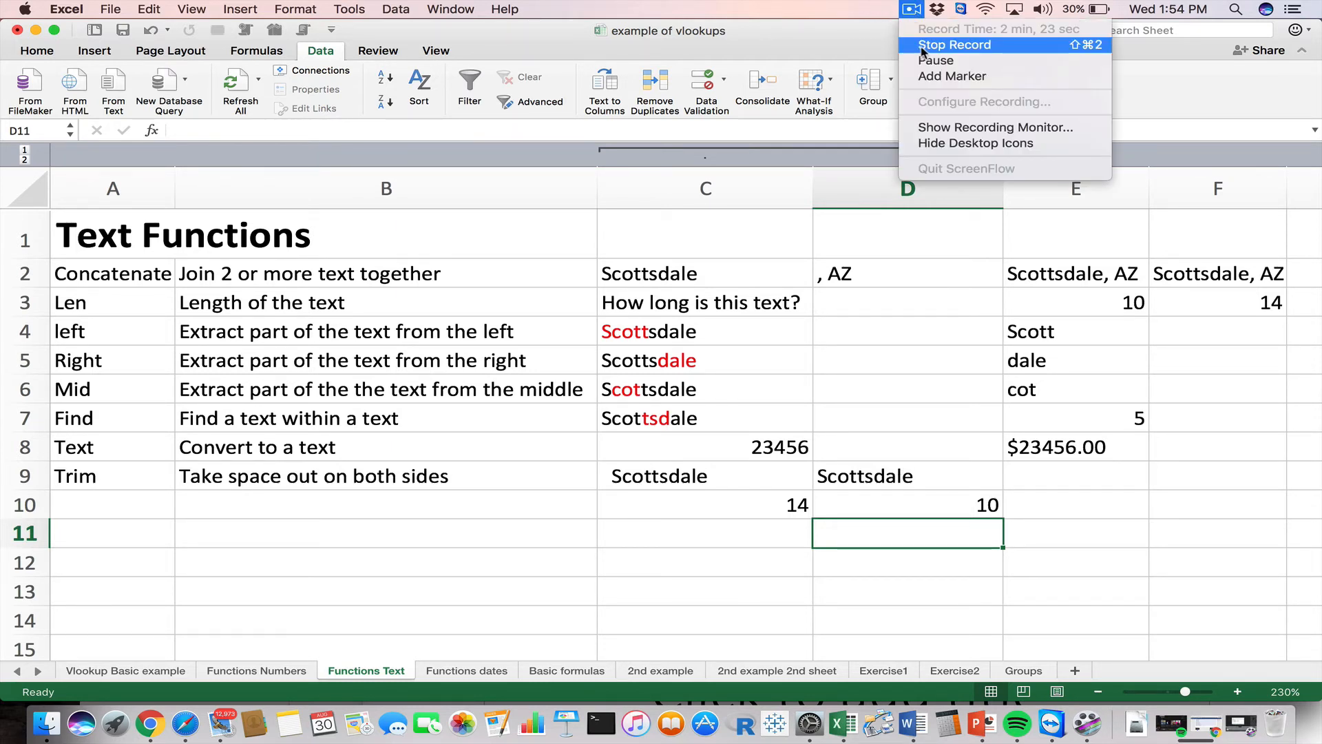